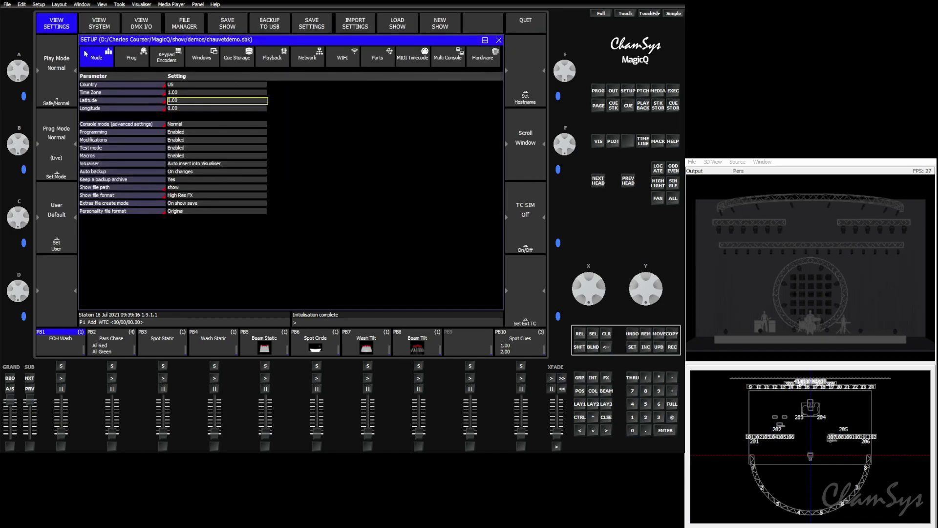
# Set the crossfade master function in the playback settings to Manual Crossfade Master.
pyautogui.click(272, 54)
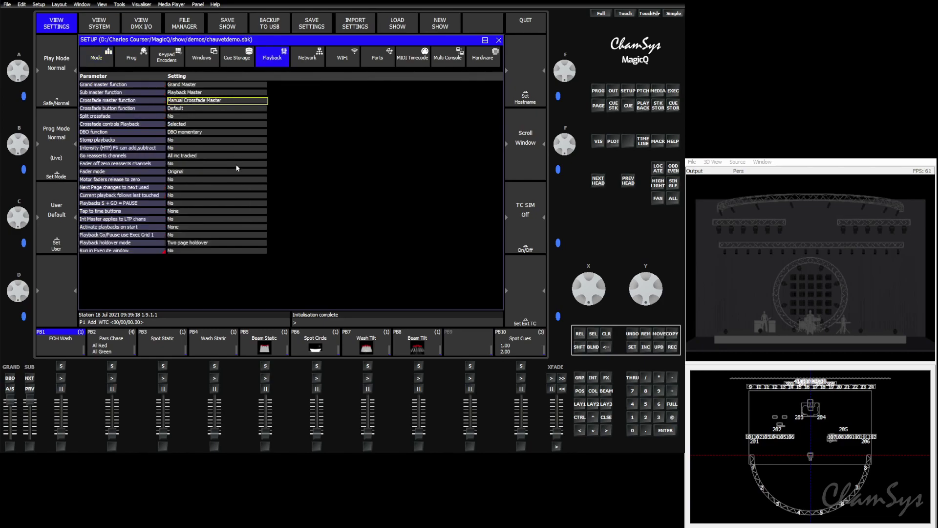
pyautogui.moveTo(122, 100); pyautogui.dragTo(203, 113)
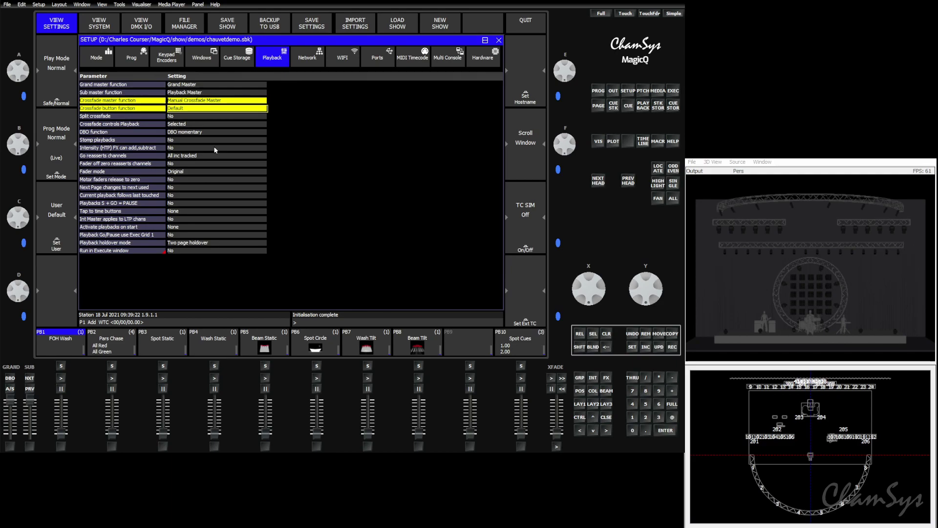
pyautogui.click(196, 100)
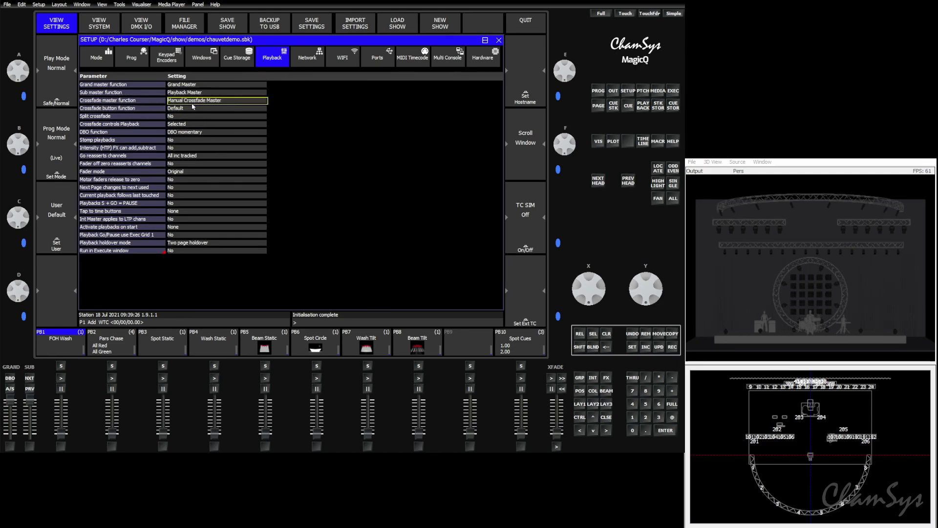
pyautogui.click(195, 101)
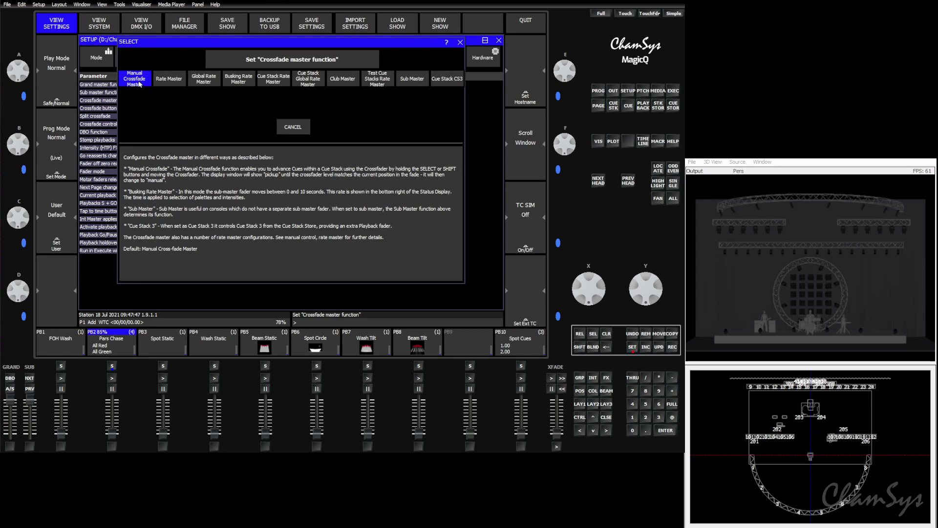
pyautogui.click(139, 83)
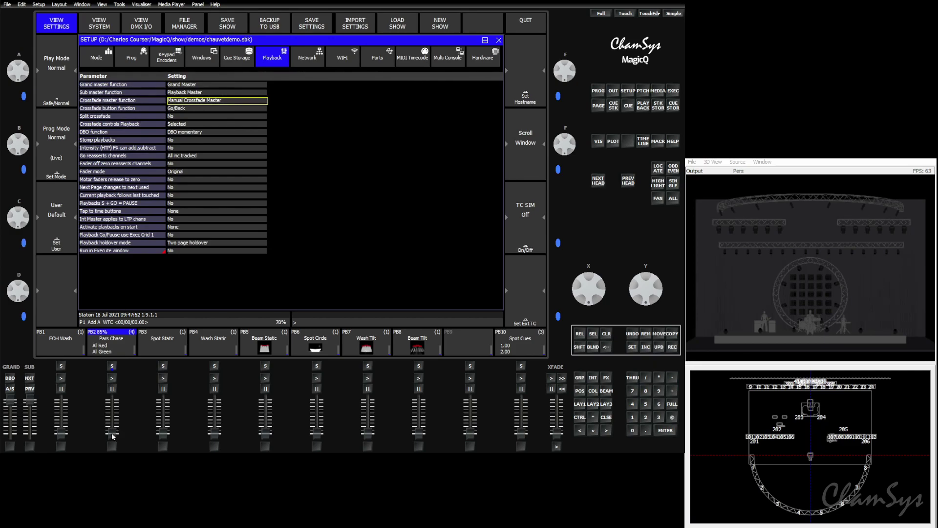
# Raise the Pars Chase playback and manually crossfade through its cues to All Blue, with its cue stack open.
pyautogui.moveTo(113, 434); pyautogui.dragTo(112, 400)
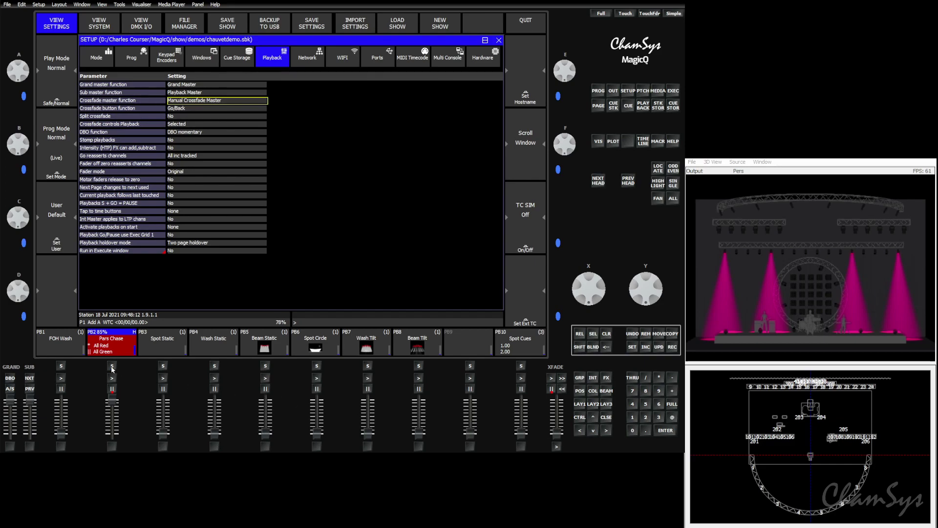
pyautogui.press('shift')
pyautogui.moveTo(556, 437); pyautogui.dragTo(555, 434)
pyautogui.press('shift')
pyautogui.moveTo(556, 433)
pyautogui.mouseDown()
pyautogui.moveTo(557, 395)
pyautogui.moveTo(558, 444)
pyautogui.mouseUp()
pyautogui.moveTo(557, 436)
pyautogui.mouseDown()
pyautogui.moveTo(559, 401)
pyautogui.moveTo(558, 438)
pyautogui.mouseUp()
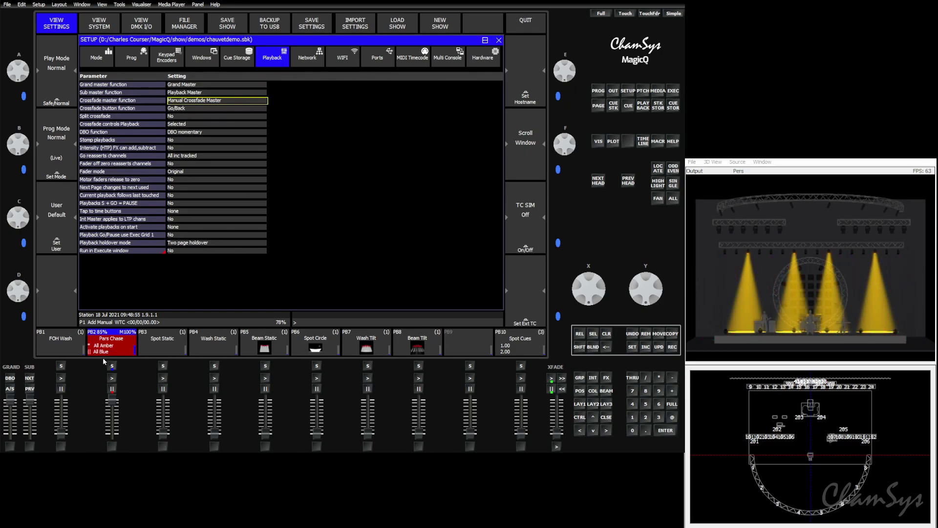
pyautogui.click(111, 355)
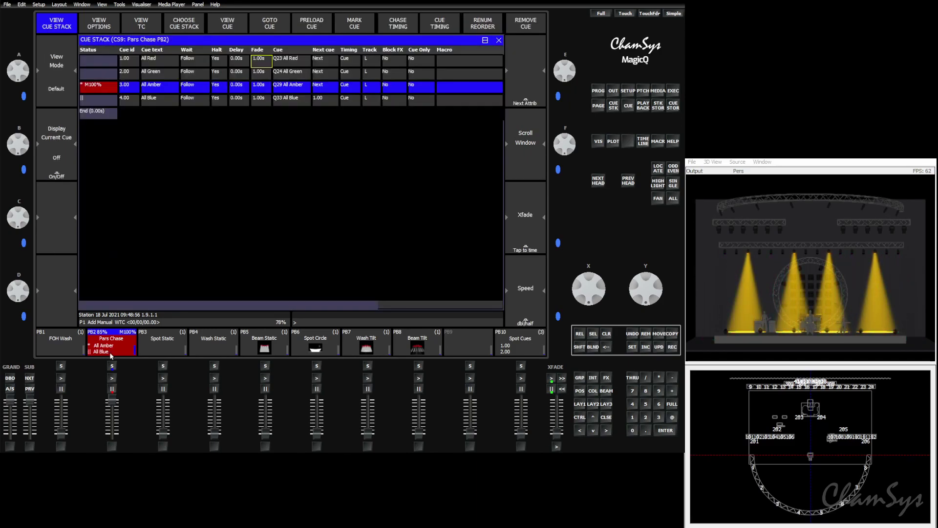
pyautogui.moveTo(557, 433); pyautogui.dragTo(560, 396)
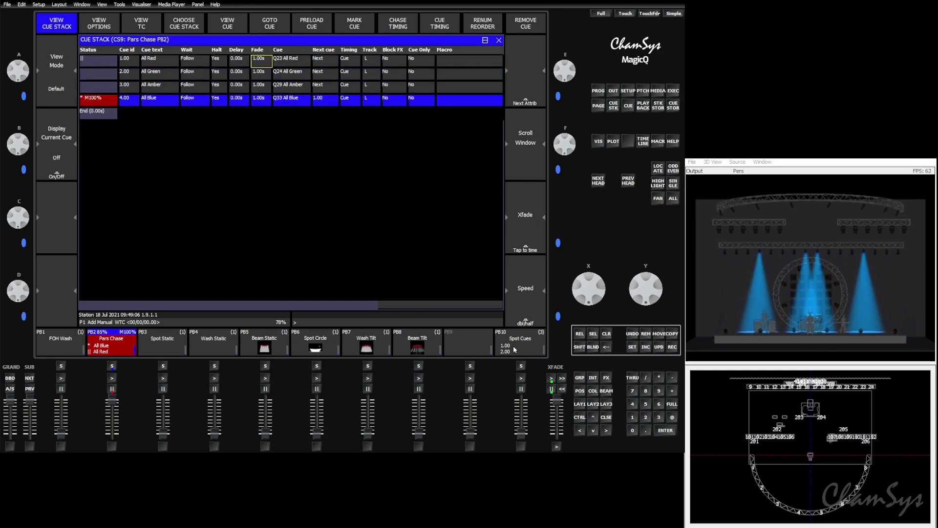
# Set the crossfade master function to Rate Master and raise the Spot Circle playback to full.
pyautogui.click(628, 90)
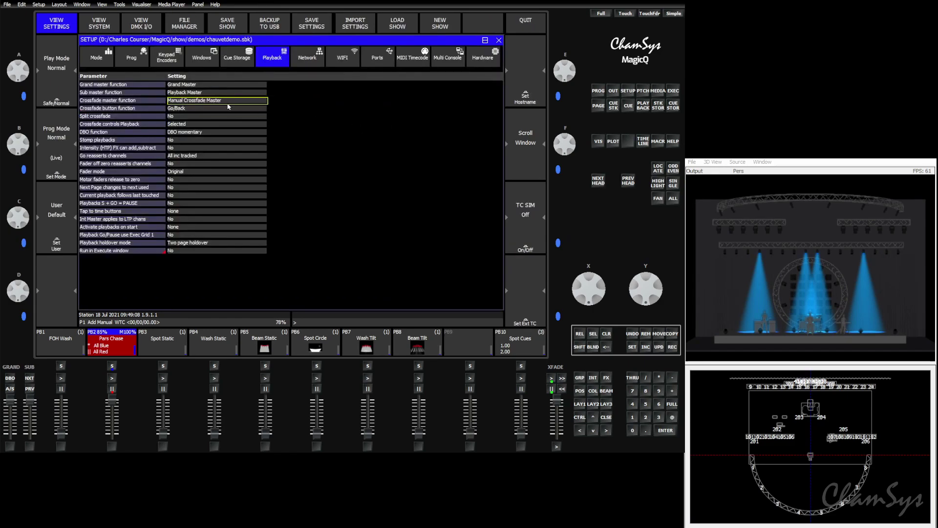
pyautogui.click(202, 100)
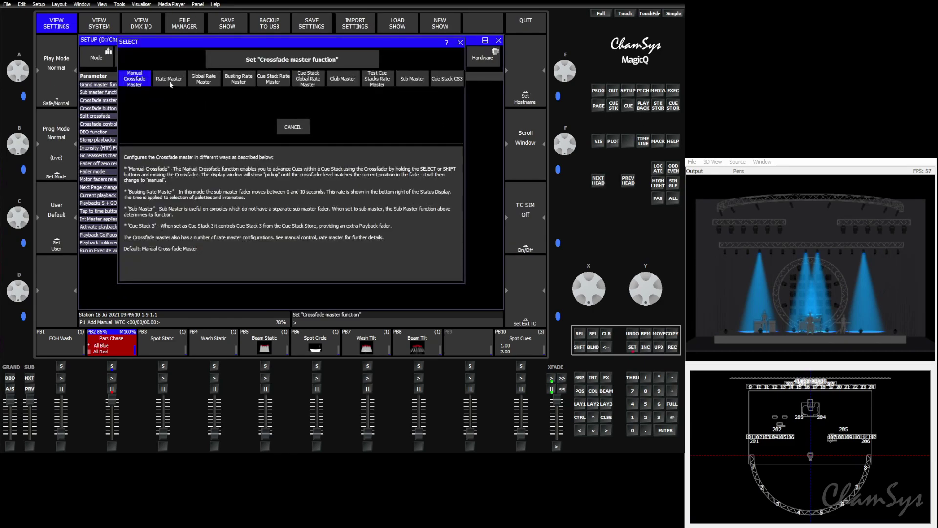
pyautogui.click(169, 80)
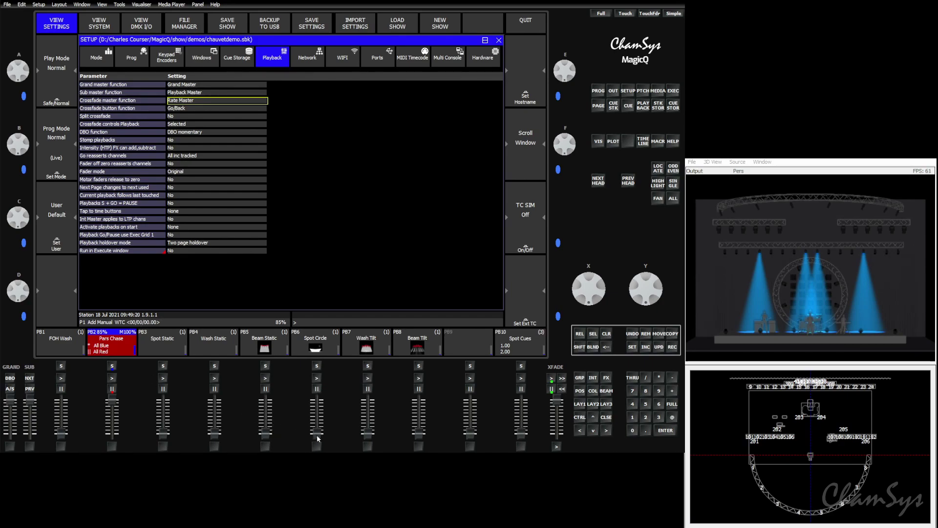
pyautogui.moveTo(319, 437); pyautogui.dragTo(315, 396)
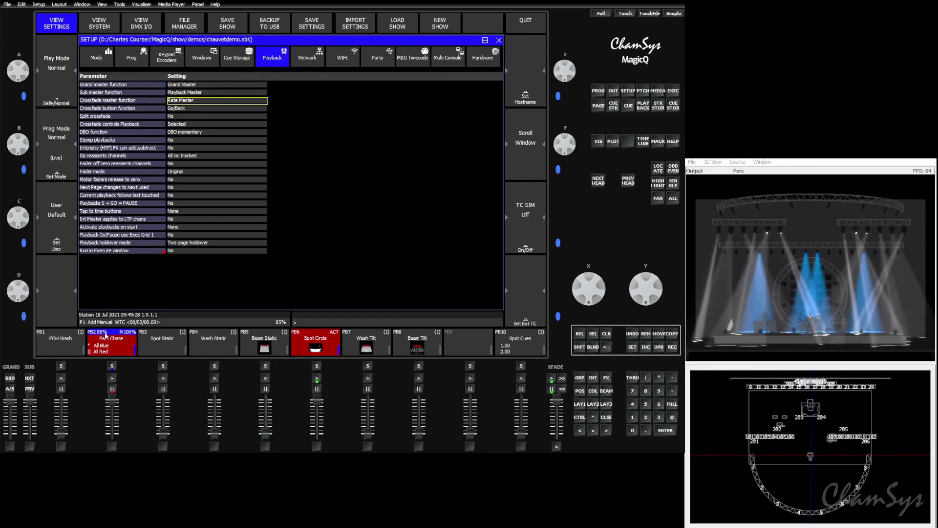
# Set all steps of the Pars Chase cue stack to chase timing and start the chase running.
pyautogui.doubleClick(111, 368)
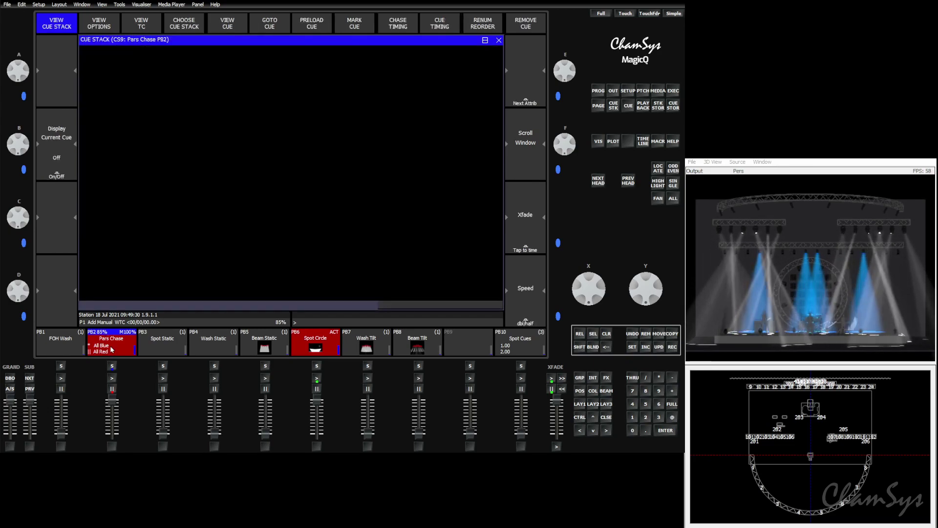
pyautogui.click(398, 23)
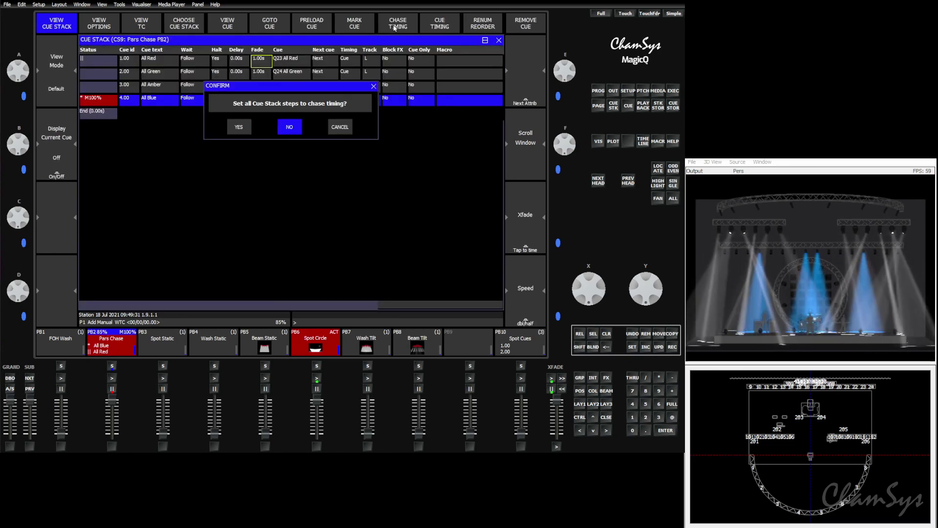
pyautogui.click(234, 125)
pyautogui.click(112, 377)
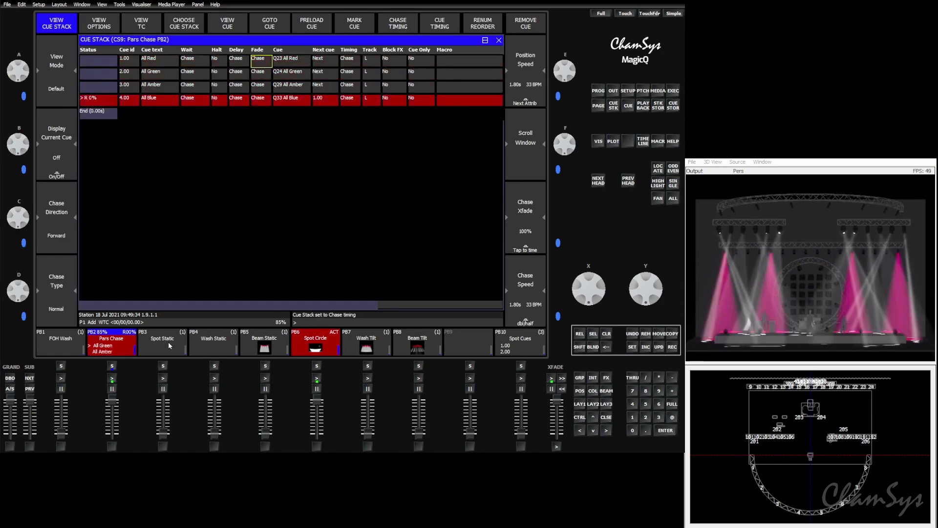
# Vary the Pars Chase rate with the crossfade master, slowing it to about 39% and returning it to about 98%.
pyautogui.moveTo(556, 398); pyautogui.dragTo(556, 419)
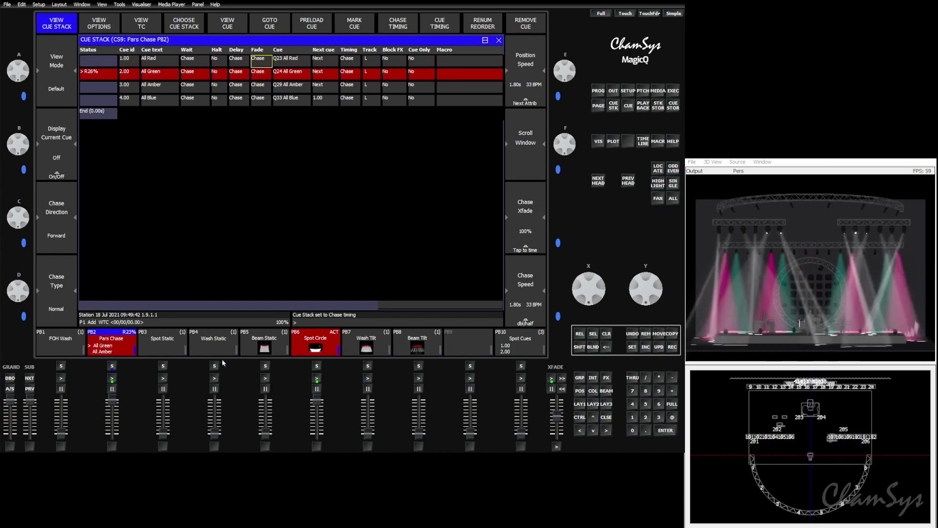
pyautogui.moveTo(557, 420); pyautogui.dragTo(556, 431)
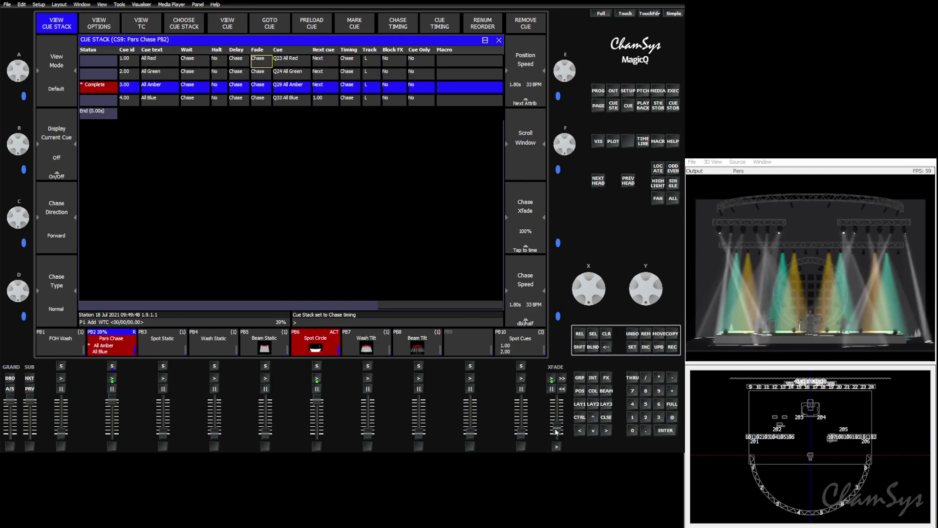
pyautogui.moveTo(555, 432)
pyautogui.mouseDown()
pyautogui.moveTo(556, 401)
pyautogui.moveTo(554, 420)
pyautogui.mouseUp()
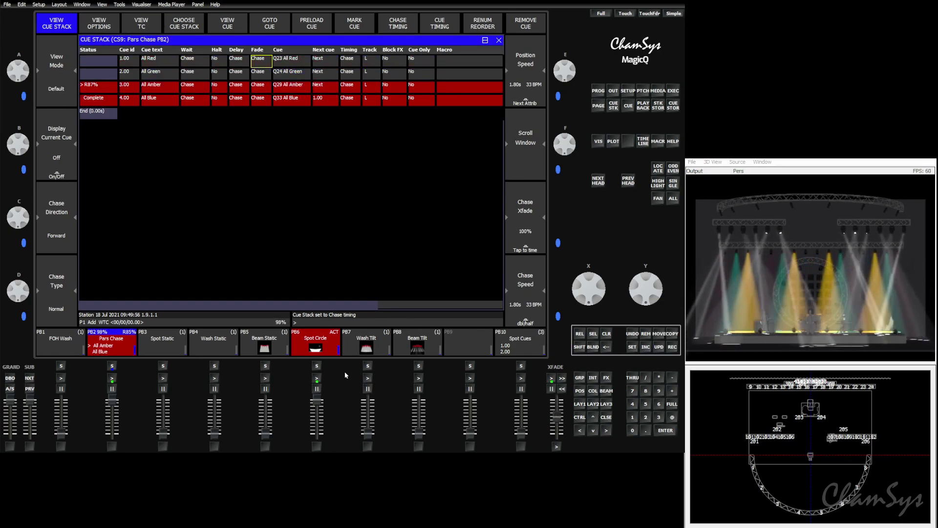
# Adjust the Spot Circle playback's rate with the crossfade master, and set the Pars Chase rate to about 178%.
pyautogui.click(317, 365)
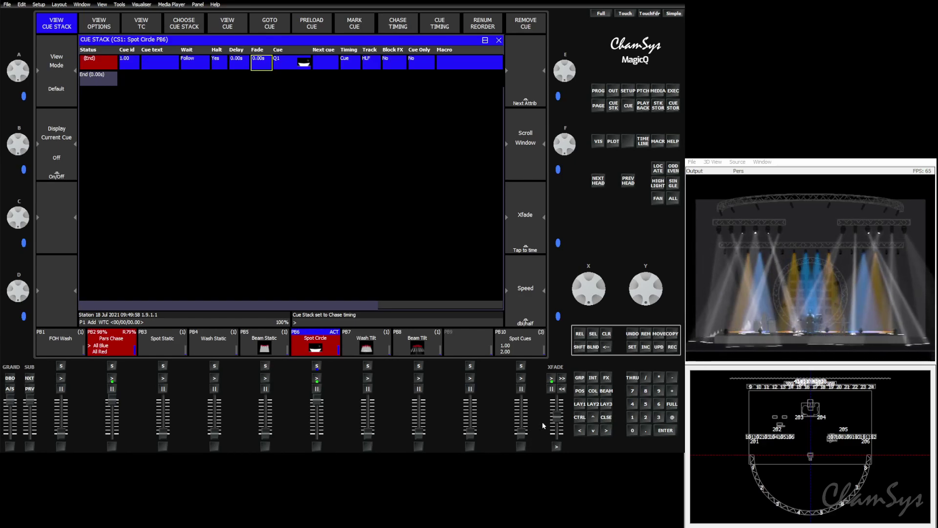
pyautogui.moveTo(552, 423)
pyautogui.mouseDown()
pyautogui.moveTo(555, 414)
pyautogui.moveTo(556, 434)
pyautogui.moveTo(556, 402)
pyautogui.moveTo(556, 419)
pyautogui.mouseUp()
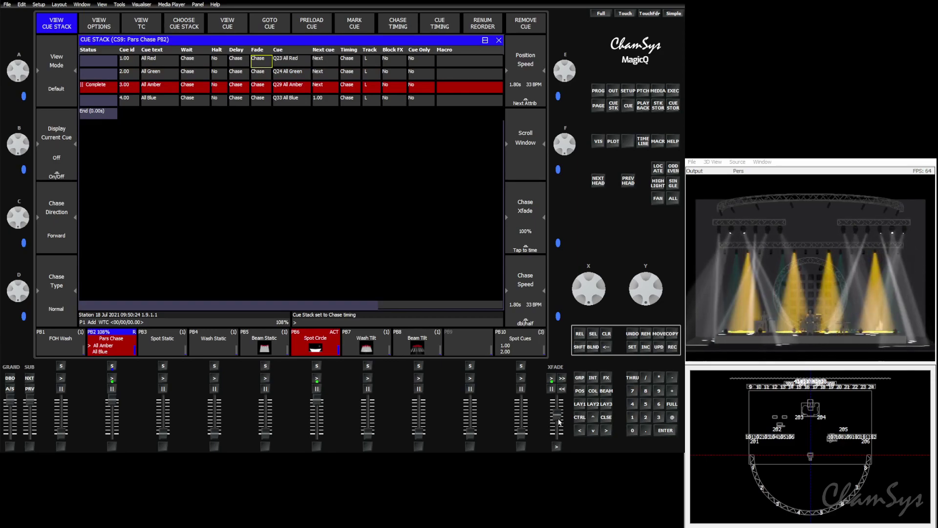
pyautogui.moveTo(560, 422); pyautogui.dragTo(560, 425)
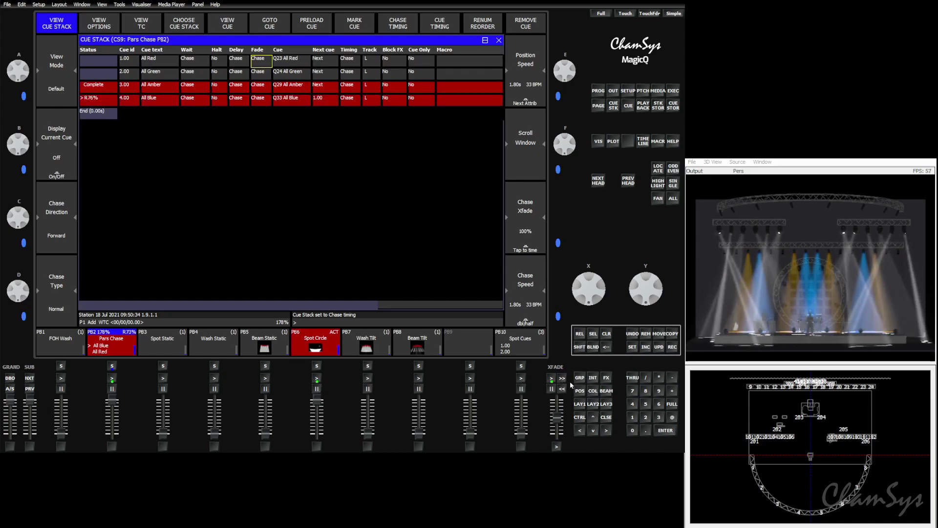
# Repeatedly double and halve the Pars Chase rate with the crossfade rate controls, ending at 44%.
pyautogui.click(563, 379)
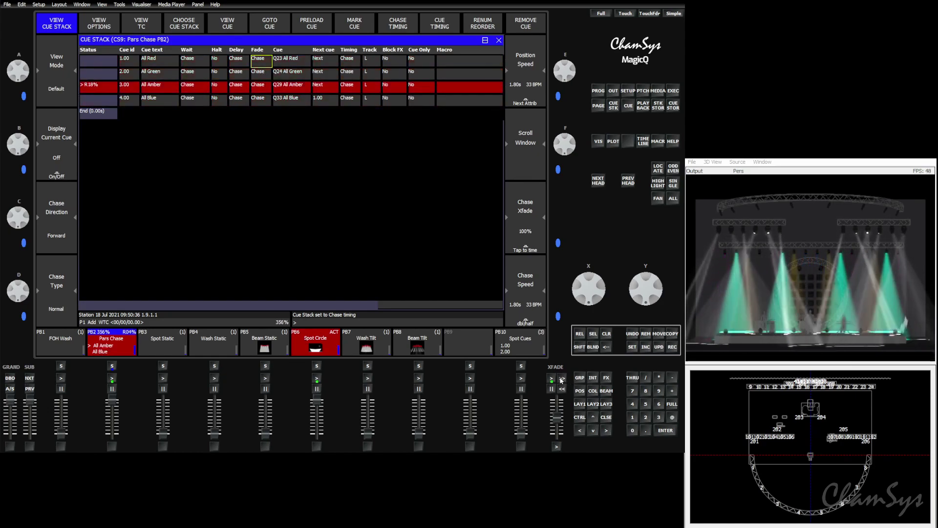
pyautogui.click(561, 379)
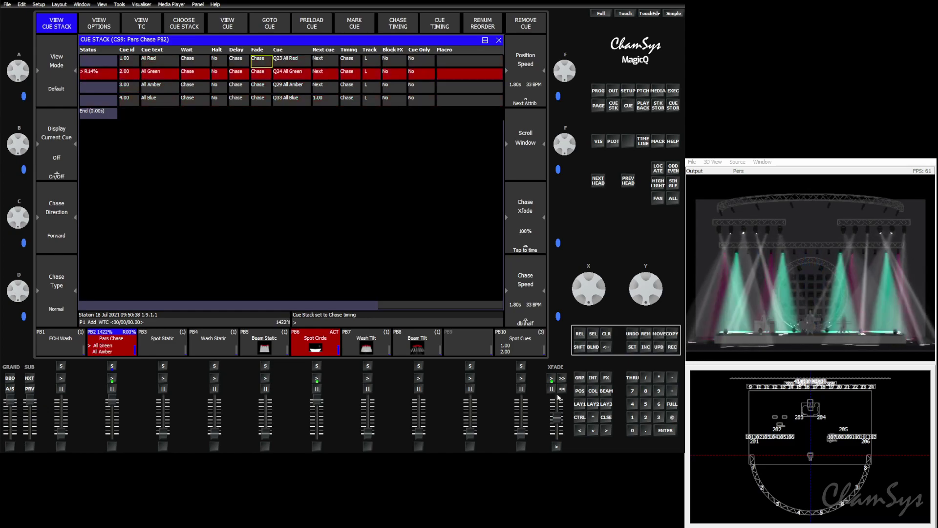
pyautogui.click(562, 389)
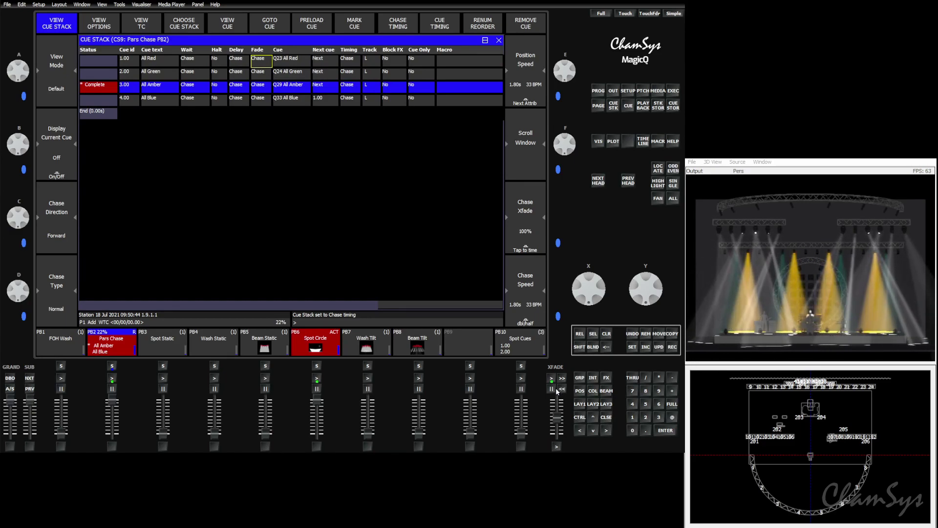
pyautogui.click(561, 379)
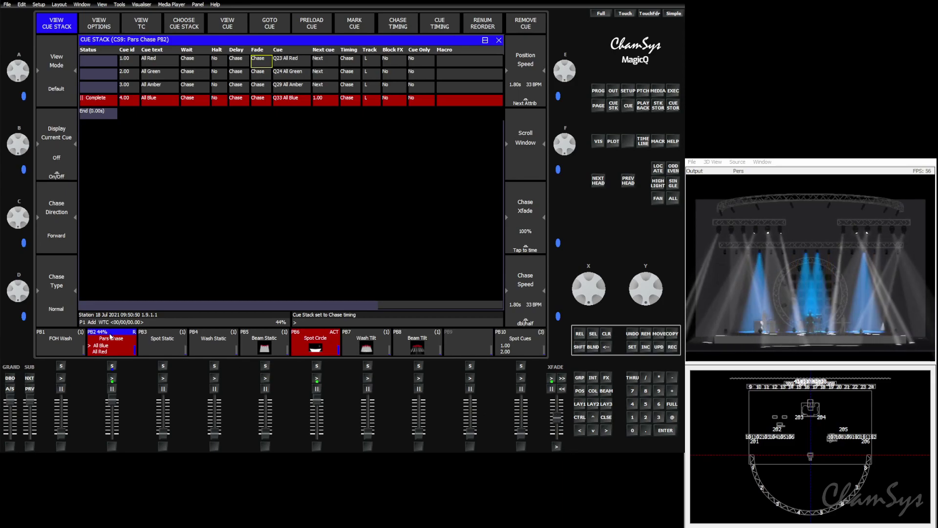
# Set the crossfade master function to Global Rate Master and adjust the global rate to about 98%.
pyautogui.click(628, 92)
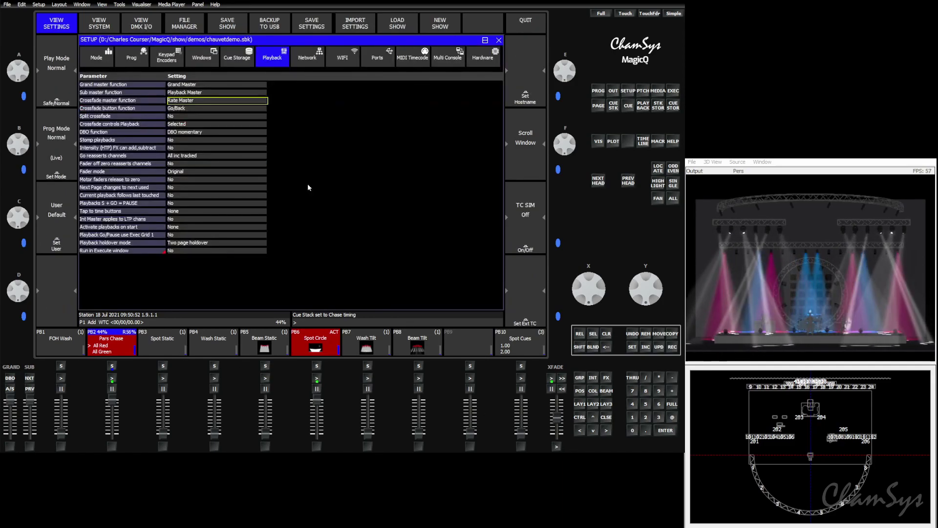
pyautogui.click(203, 101)
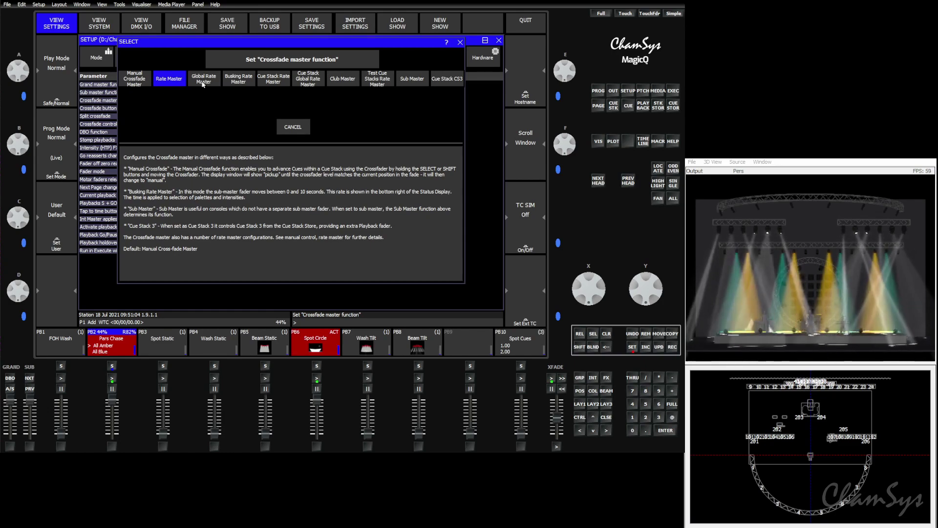
pyautogui.click(203, 81)
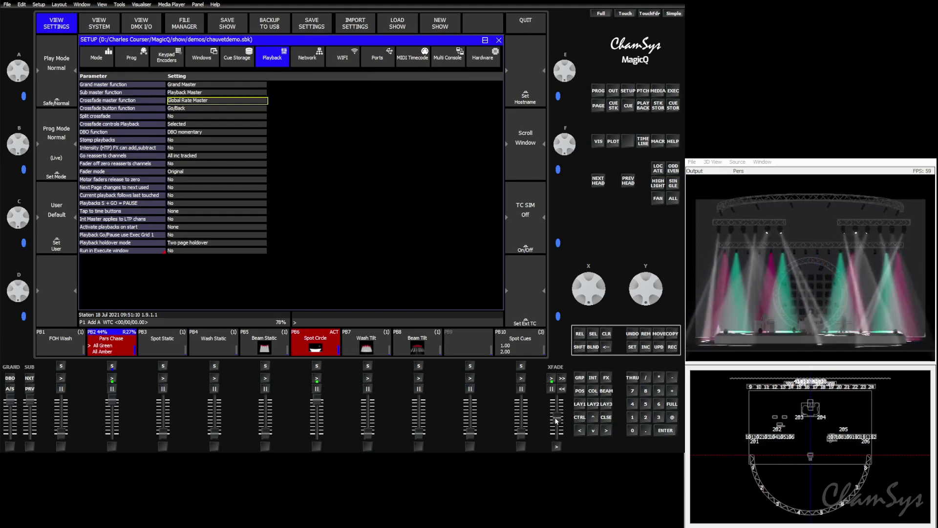
pyautogui.moveTo(556, 421)
pyautogui.mouseDown()
pyautogui.moveTo(556, 403)
pyautogui.moveTo(556, 435)
pyautogui.moveTo(555, 420)
pyautogui.mouseUp()
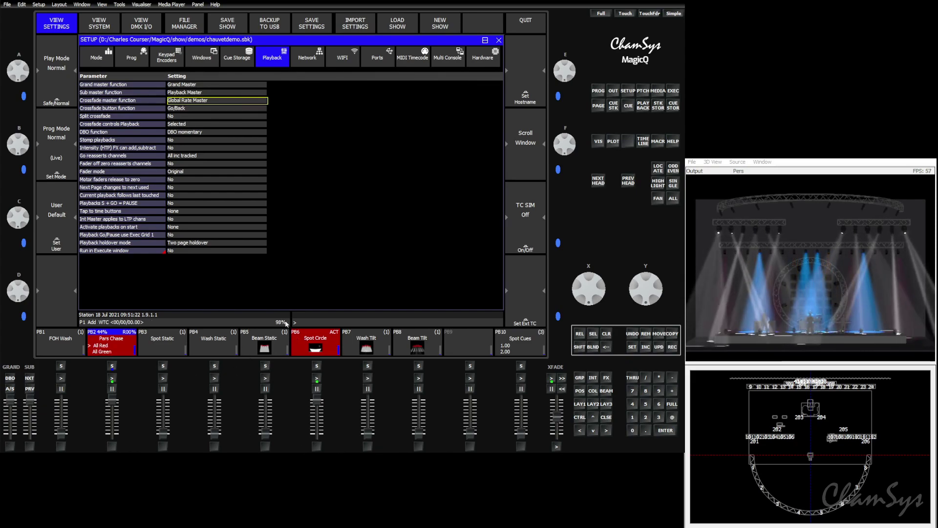
# Set the crossfade master function to Busking Rate Master and lower the busking time to 0.00 s.
pyautogui.click(195, 103)
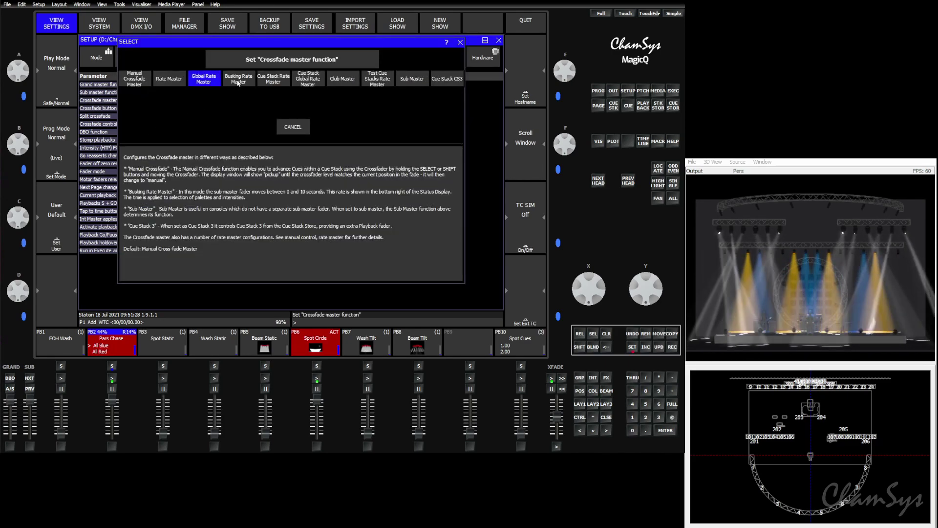
pyautogui.click(238, 80)
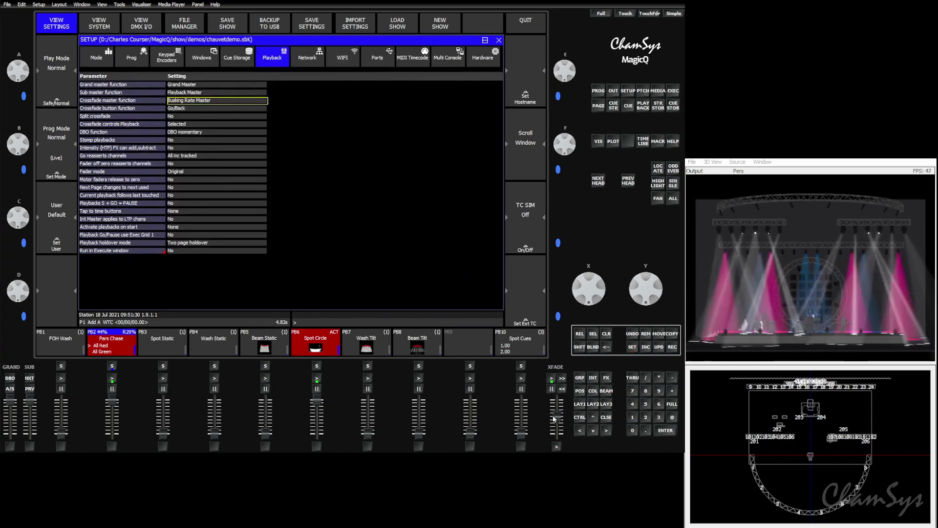
pyautogui.moveTo(554, 418); pyautogui.dragTo(557, 445)
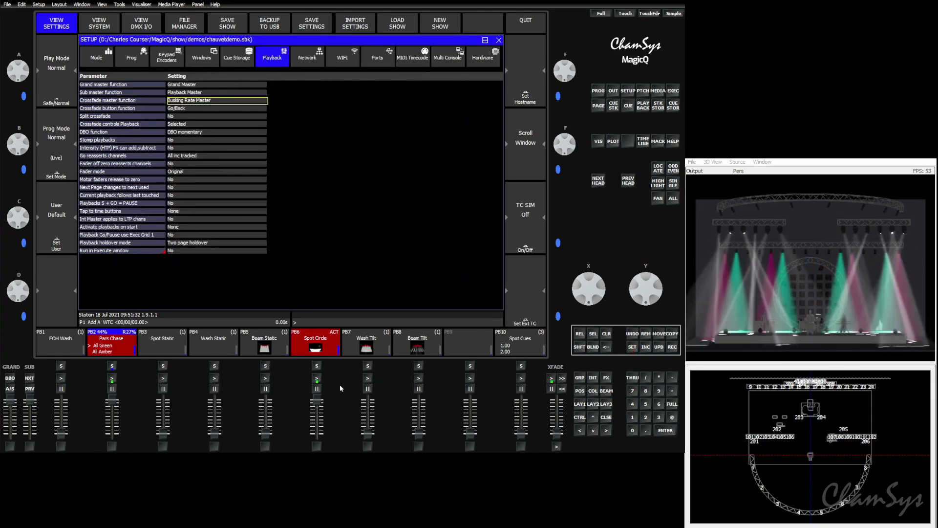
# Bring the Spot Circle and Pars Chase playbacks down to zero.
pyautogui.moveTo(318, 402); pyautogui.dragTo(316, 441)
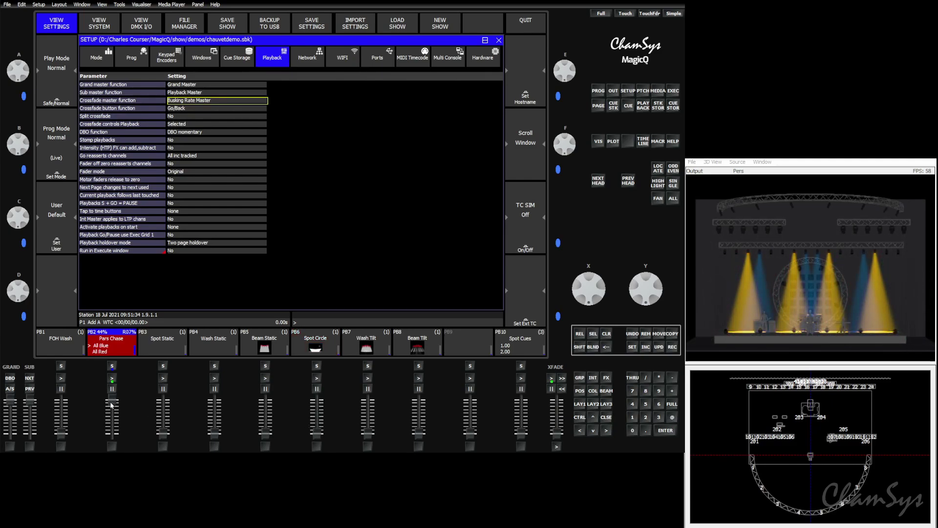
pyautogui.moveTo(112, 427)
pyautogui.mouseDown()
pyautogui.moveTo(113, 398)
pyautogui.moveTo(108, 445)
pyautogui.mouseUp()
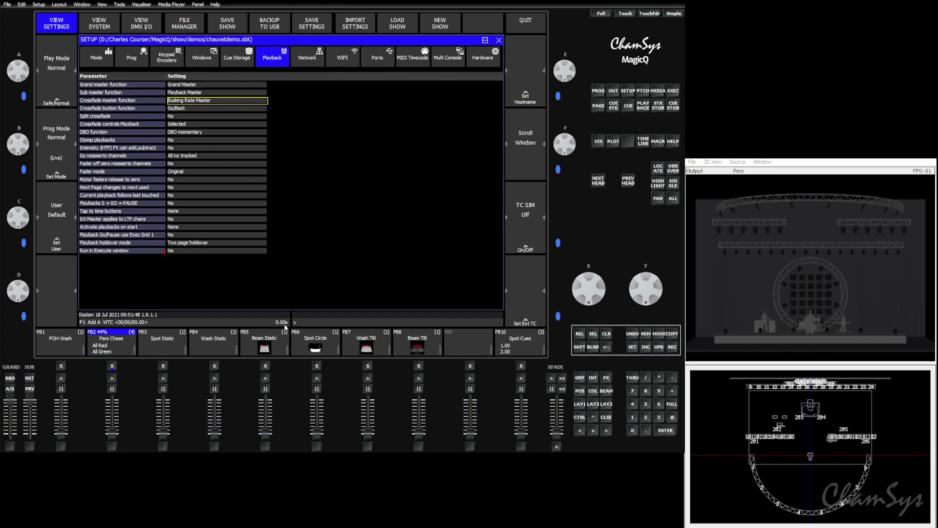
# Select the MavMK2Spot group, locate its heads and switch their colour through Yellow, Amber, Green and Blue at zero busking time.
pyautogui.click(579, 404)
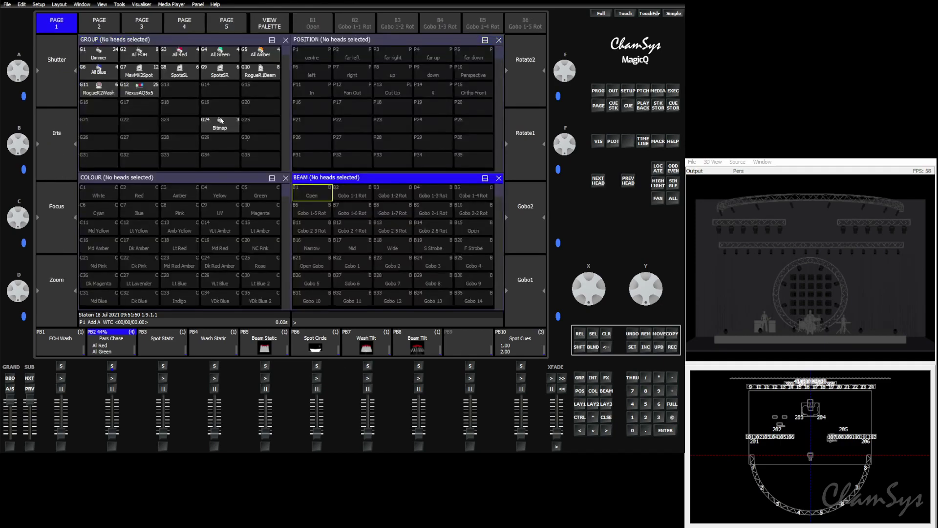
pyautogui.click(145, 71)
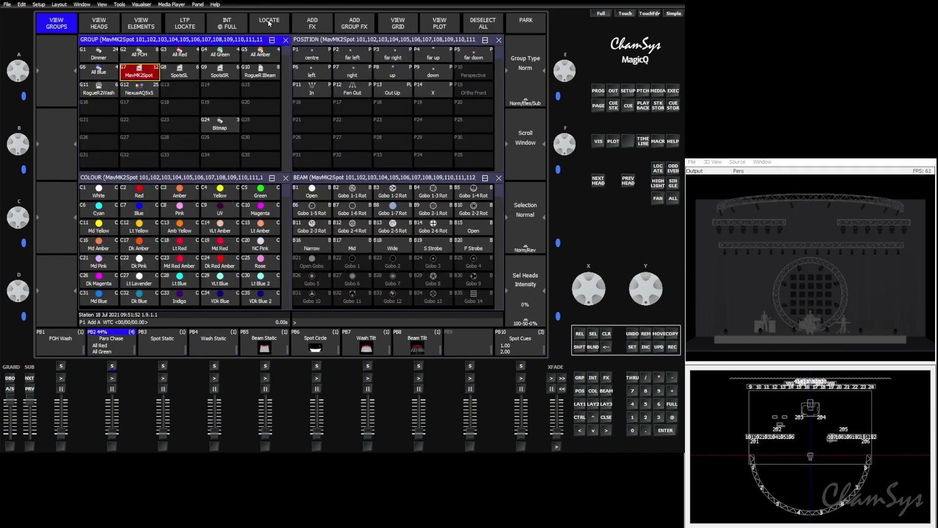
pyautogui.click(218, 193)
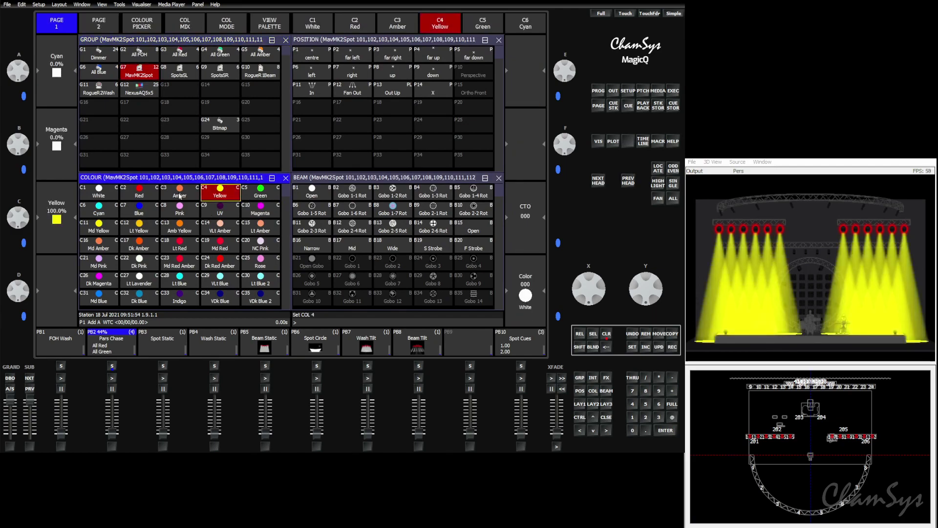
pyautogui.click(179, 193)
pyautogui.click(260, 193)
pyautogui.click(135, 211)
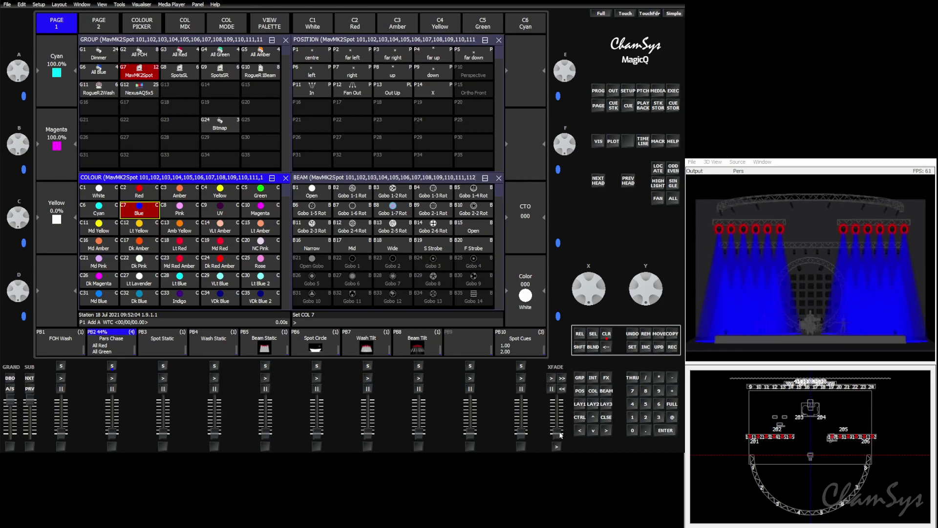
# Adjust the busking time to about 3.53 s and fade the spots to Pink, Green and the X position.
pyautogui.moveTo(558, 437); pyautogui.dragTo(558, 427)
pyautogui.moveTo(557, 418); pyautogui.dragTo(557, 429)
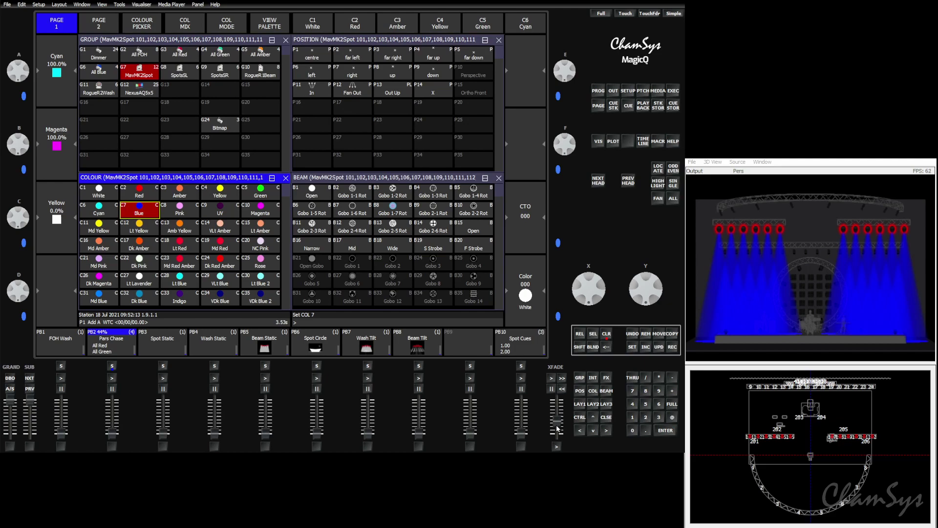
pyautogui.click(184, 212)
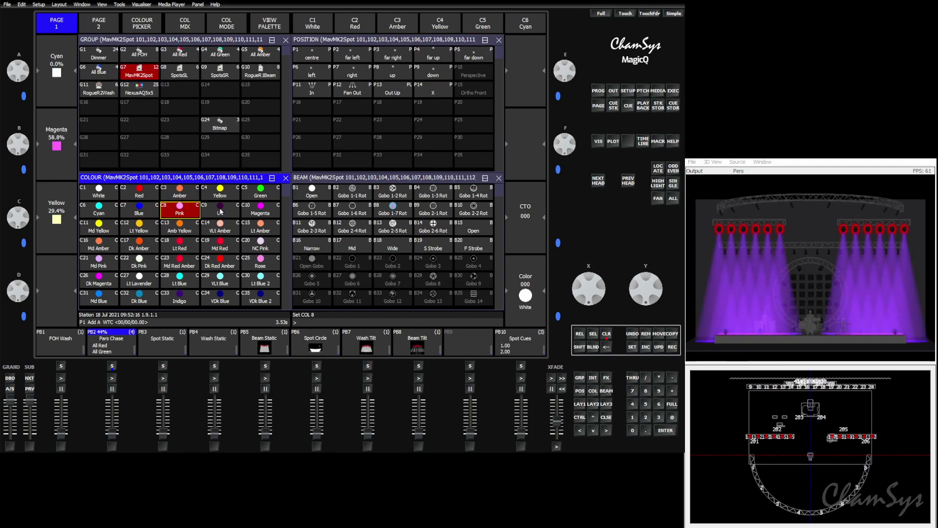
pyautogui.click(257, 196)
pyautogui.click(441, 91)
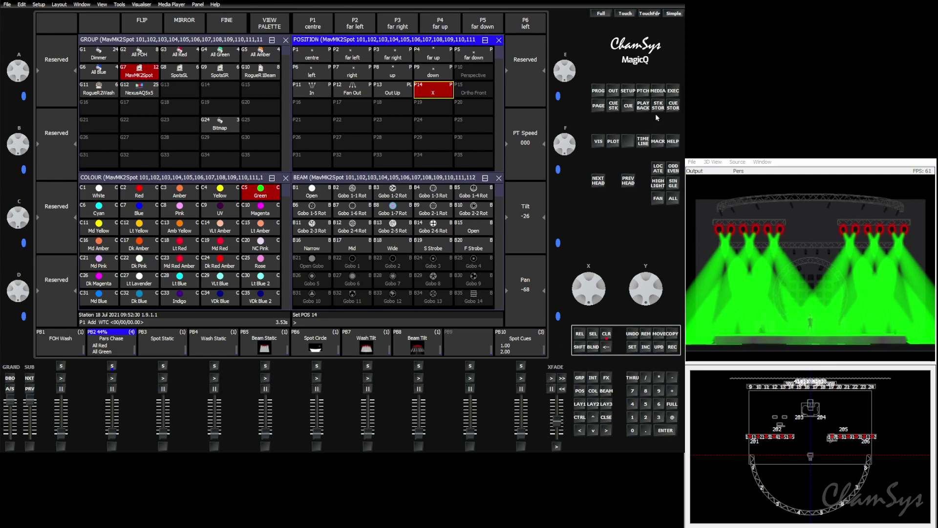
# Examine the palette and fader controls on pages 1 and 2 of the Execute window.
pyautogui.click(673, 90)
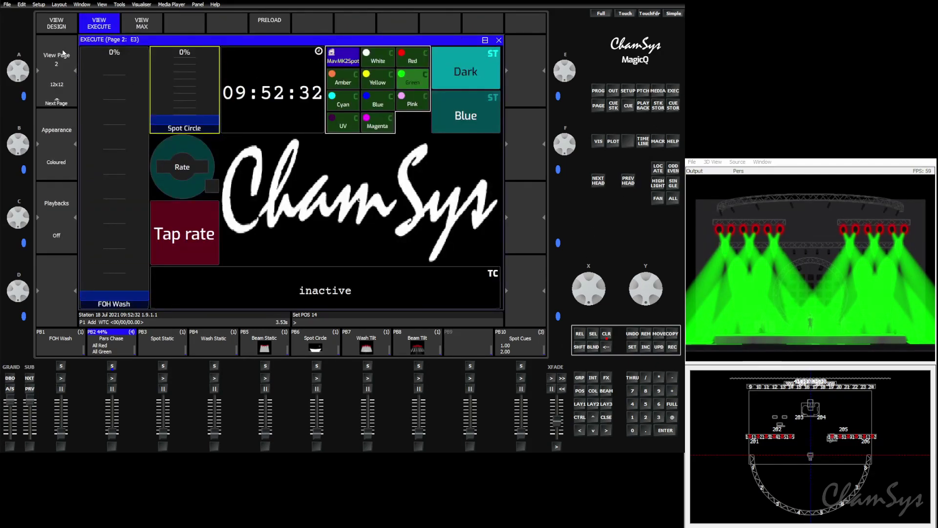
pyautogui.click(57, 83)
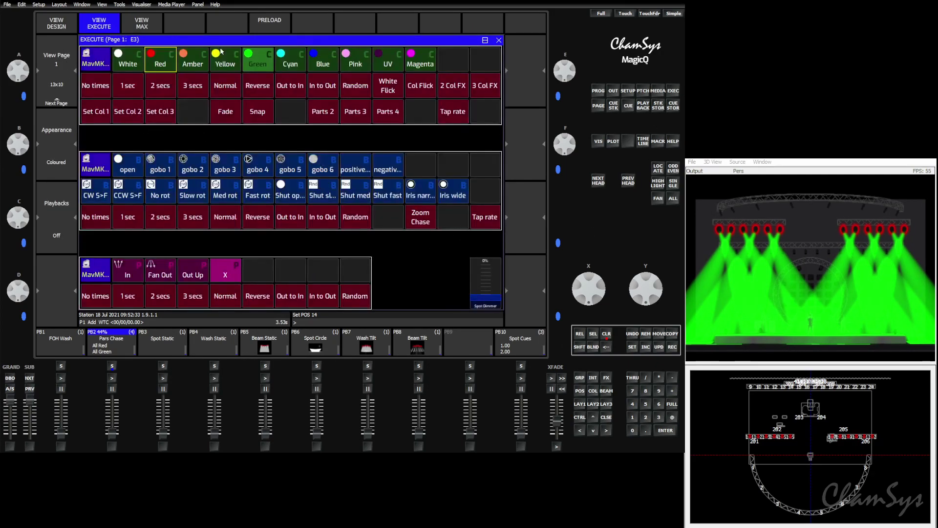
pyautogui.click(63, 87)
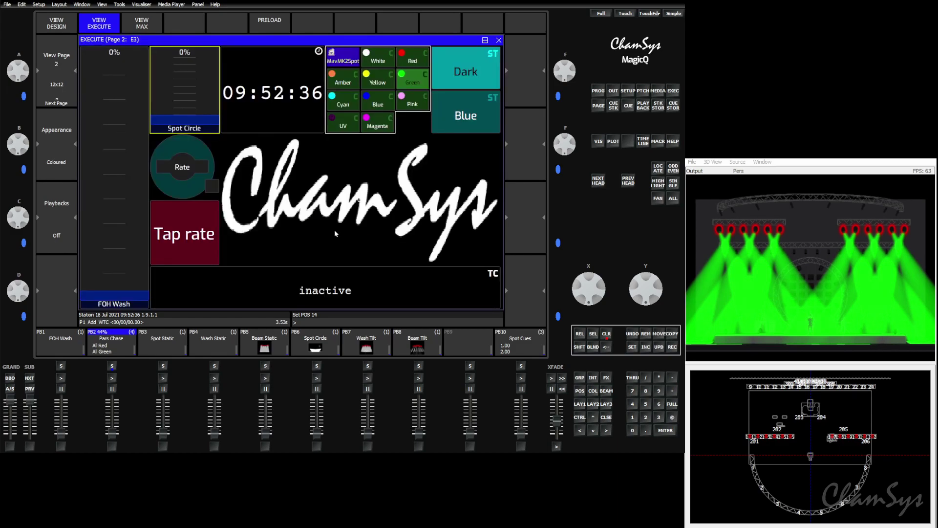
pyautogui.click(498, 40)
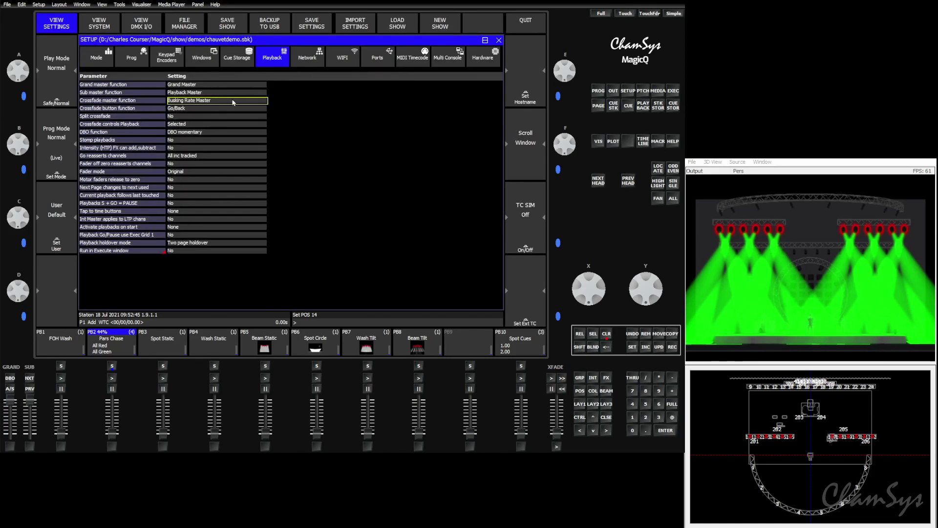
# Set the crossfade master function to Cue Stack Rate Master.
pyautogui.click(232, 101)
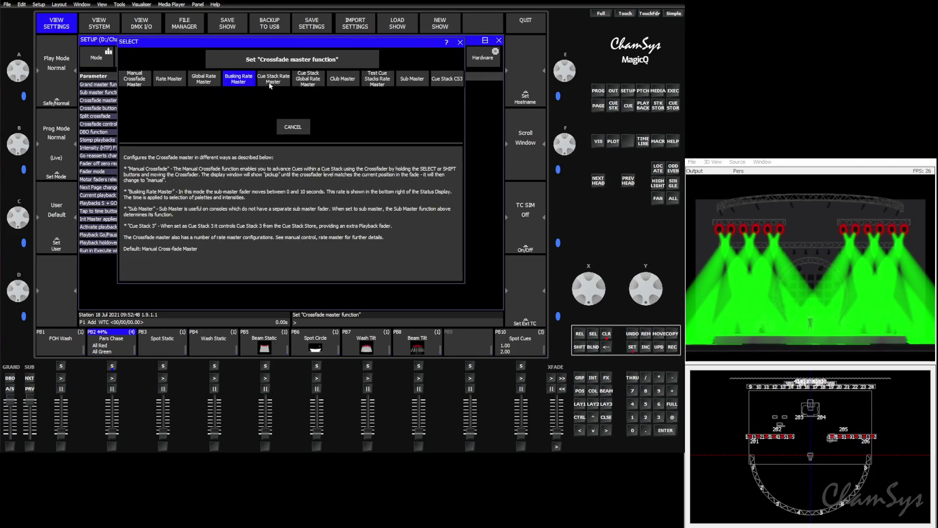
pyautogui.click(272, 80)
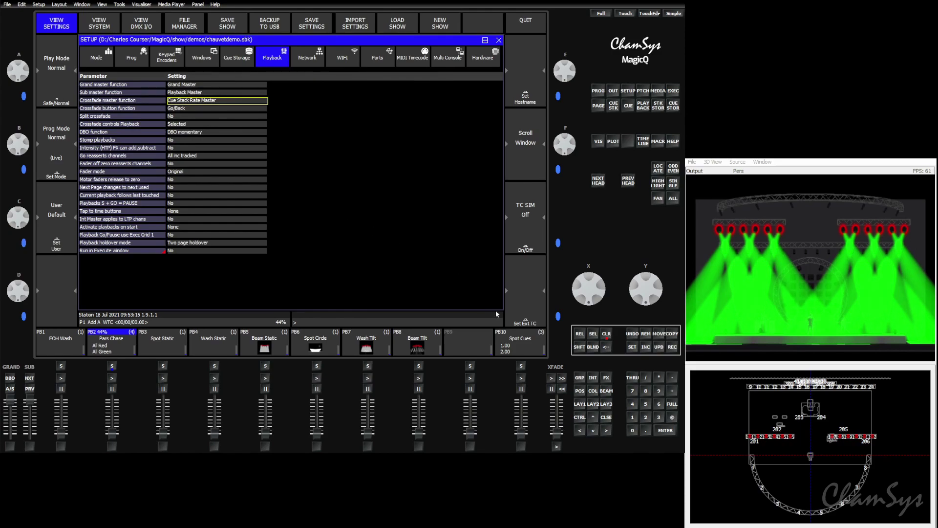
# Add the circle position FX to the selected MavMK2Spot heads and reduce its size to 24%.
pyautogui.click(610, 380)
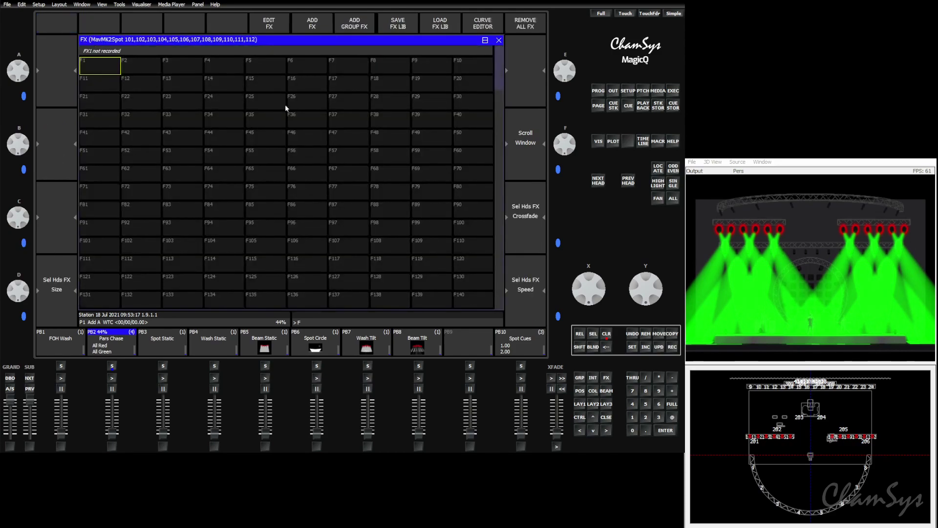
pyautogui.click(316, 24)
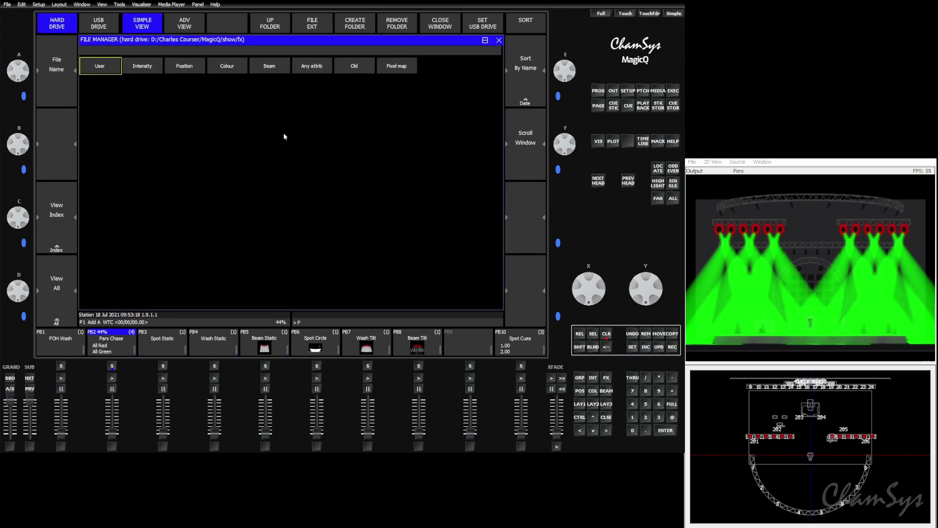
pyautogui.click(199, 68)
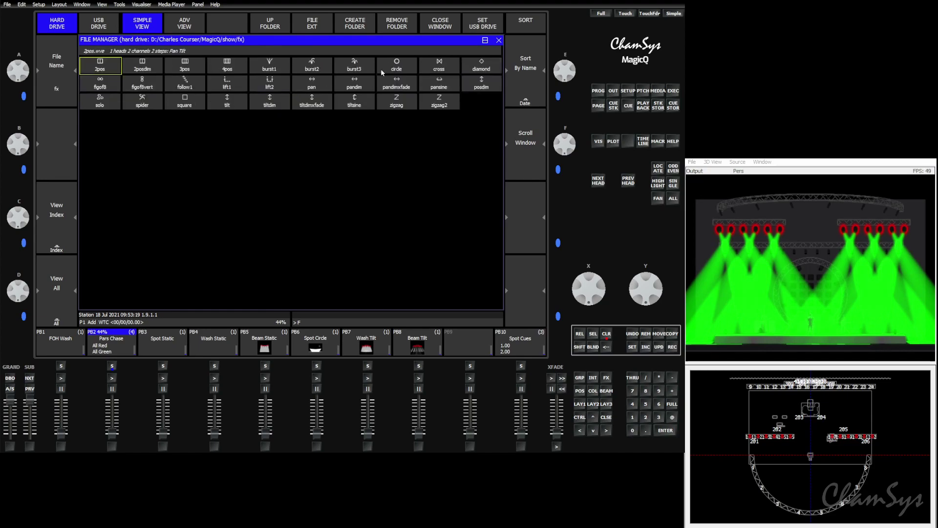
pyautogui.click(381, 71)
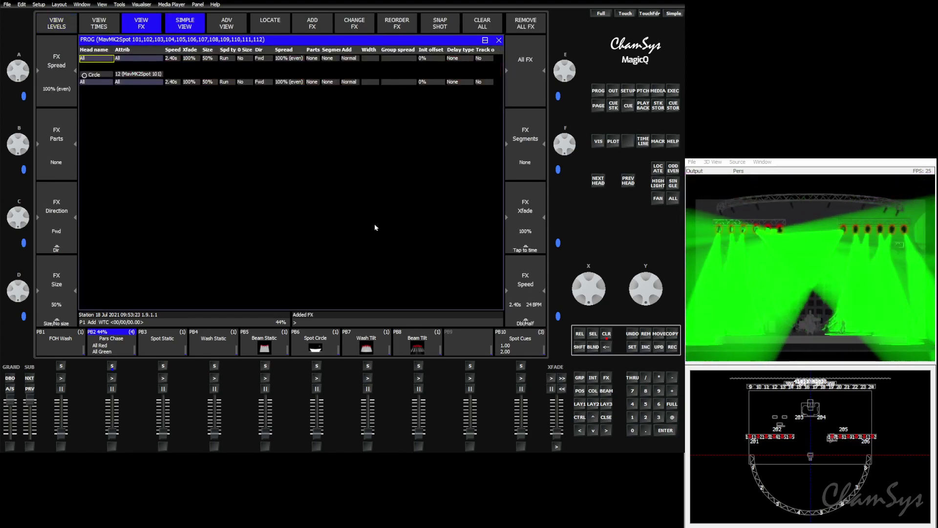
pyautogui.scroll(-3, 17, 275)
pyautogui.scroll(-2, 17, 275)
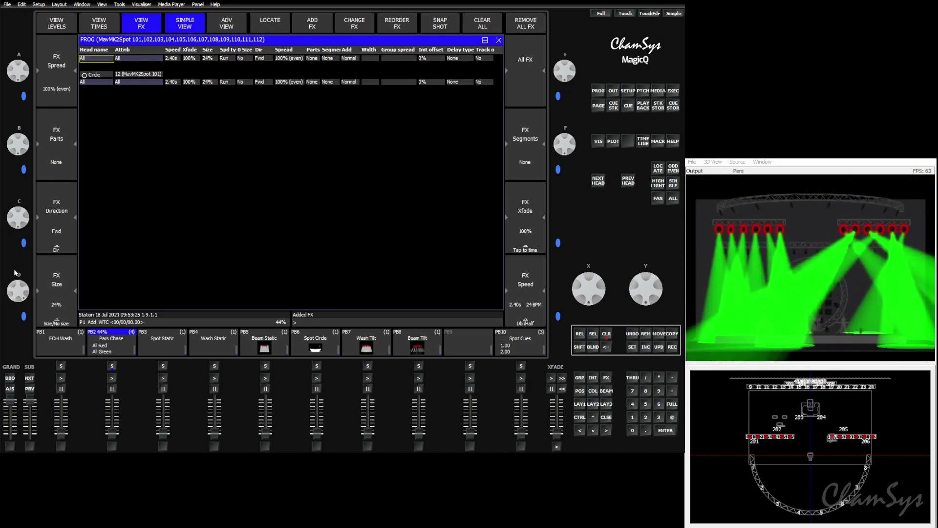
# Colour the spots Blue and merge the programmer contents into the cues of the Pars Chase playback.
pyautogui.click(595, 391)
pyautogui.click(126, 213)
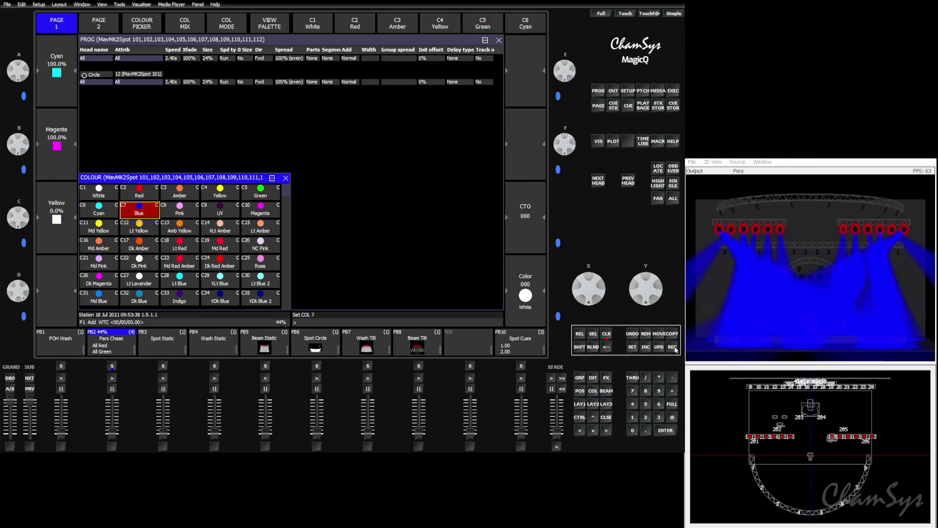
pyautogui.click(673, 347)
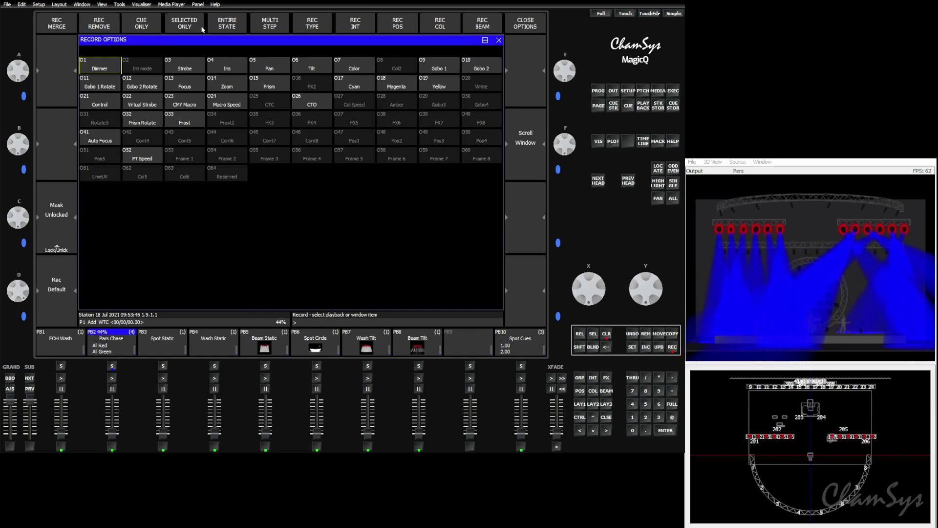
pyautogui.click(57, 28)
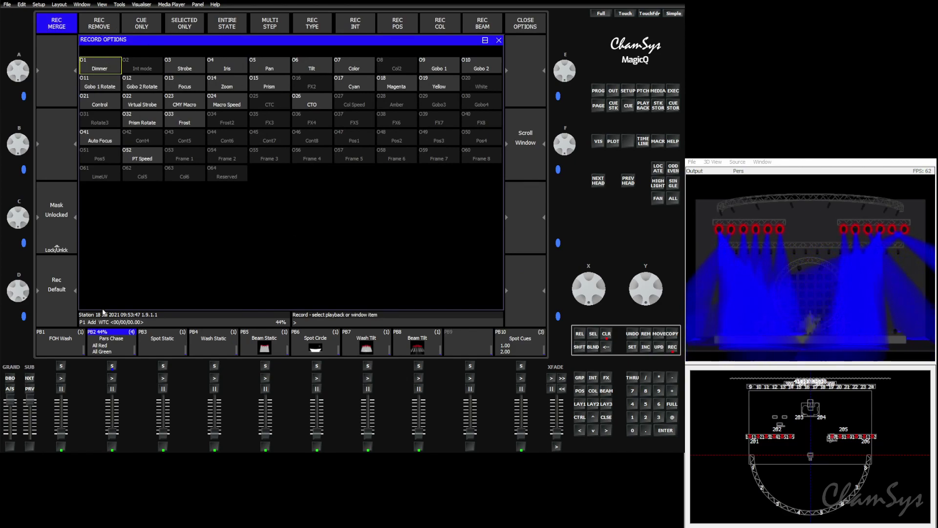
pyautogui.click(105, 348)
pyautogui.click(308, 77)
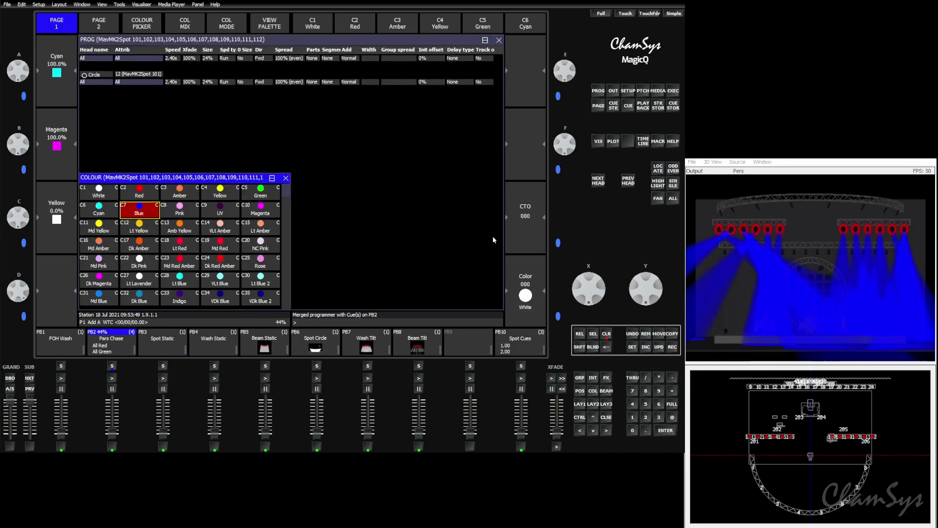
# Clear the programmer and start the Pars Chase playback.
pyautogui.click(608, 336)
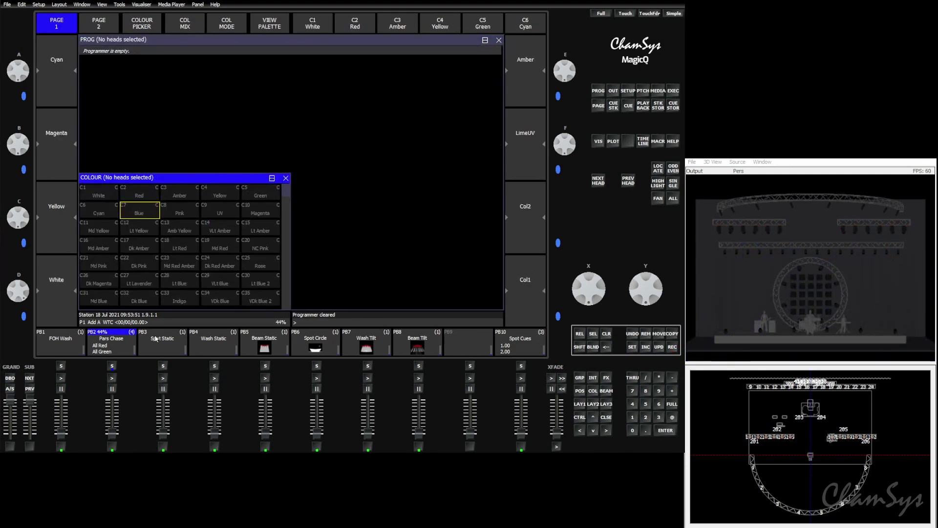
pyautogui.click(111, 388)
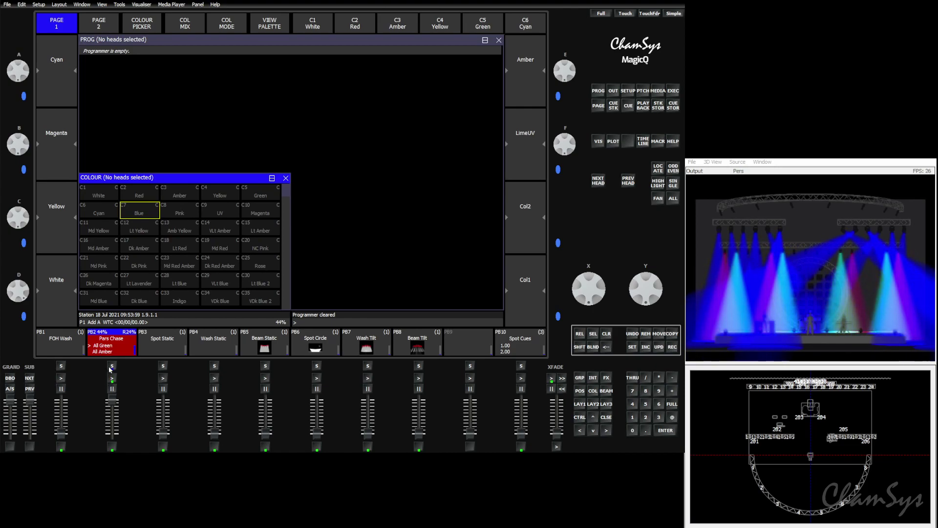
# Reselect Cue Stack Rate Master as the crossfade master function and raise the Pars Chase rate to about 94%.
pyautogui.click(628, 90)
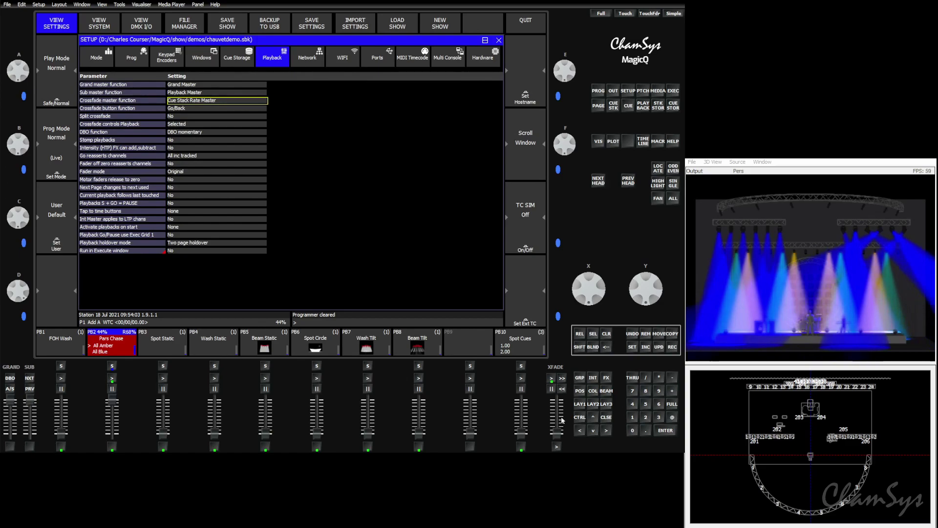
pyautogui.click(218, 100)
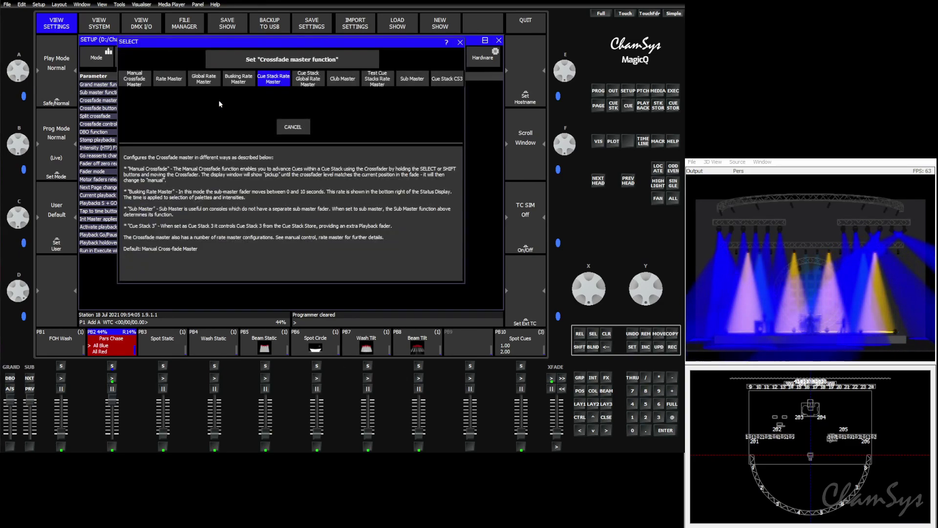
pyautogui.click(274, 82)
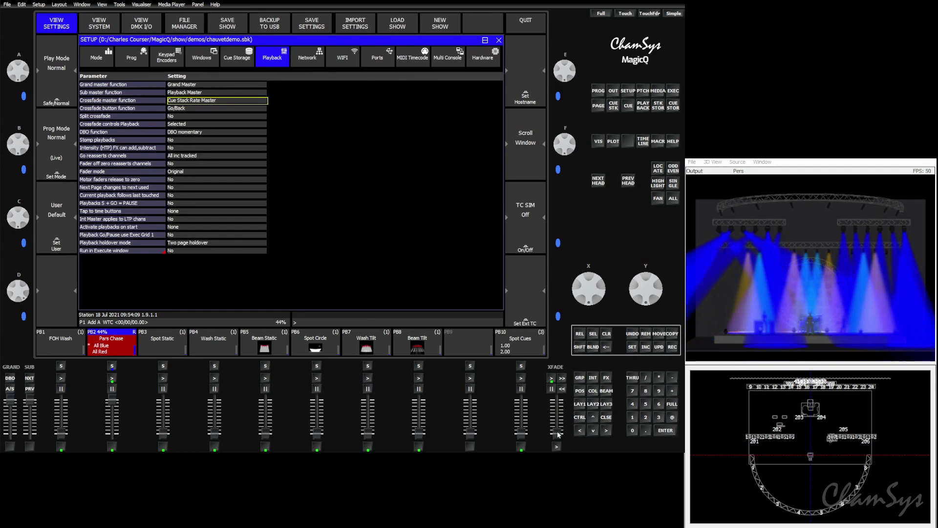
pyautogui.moveTo(558, 434)
pyautogui.mouseDown()
pyautogui.moveTo(558, 394)
pyautogui.moveTo(558, 437)
pyautogui.moveTo(558, 397)
pyautogui.moveTo(557, 420)
pyautogui.mouseUp()
# Set the crossfade master function to Cue Stack Global Rate Master and adjust the rate to about 82% while running Wash Tilt temporarily.
pyautogui.click(210, 99)
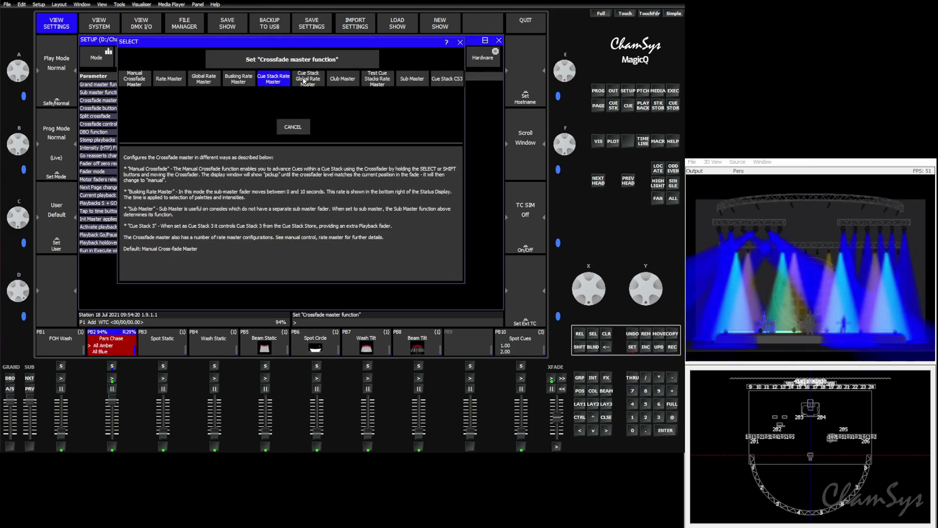
pyautogui.click(303, 81)
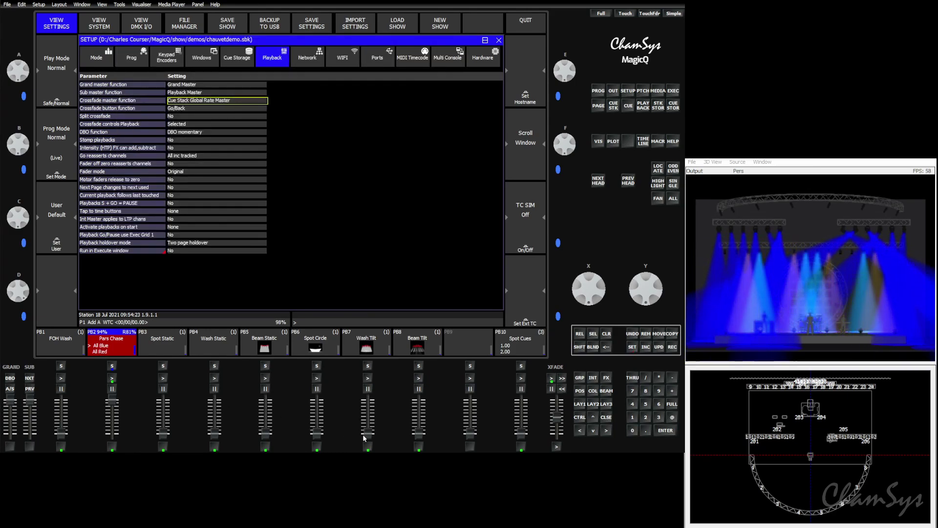
pyautogui.moveTo(367, 433); pyautogui.dragTo(368, 412)
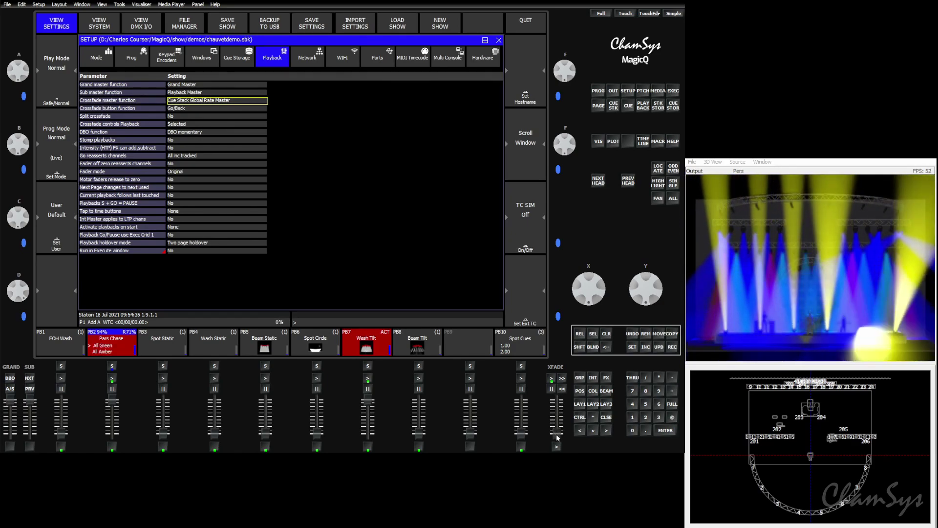
pyautogui.moveTo(557, 418)
pyautogui.mouseDown()
pyautogui.moveTo(556, 396)
pyautogui.moveTo(557, 434)
pyautogui.moveTo(557, 419)
pyautogui.mouseUp()
pyautogui.moveTo(364, 395); pyautogui.dragTo(367, 433)
# Set the crossfade master function to Club Master and lower it to about 23% with the Spot Circle execute fader at 100%.
pyautogui.click(225, 102)
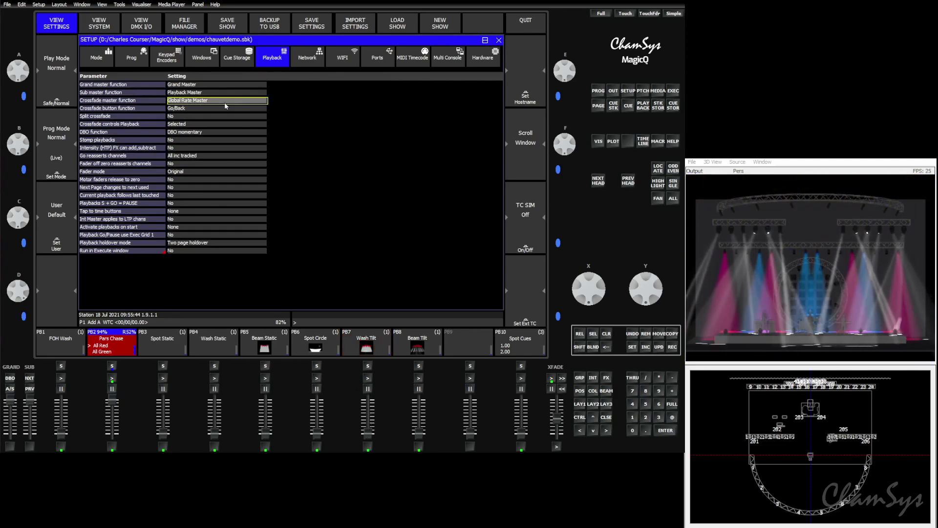
pyautogui.click(225, 102)
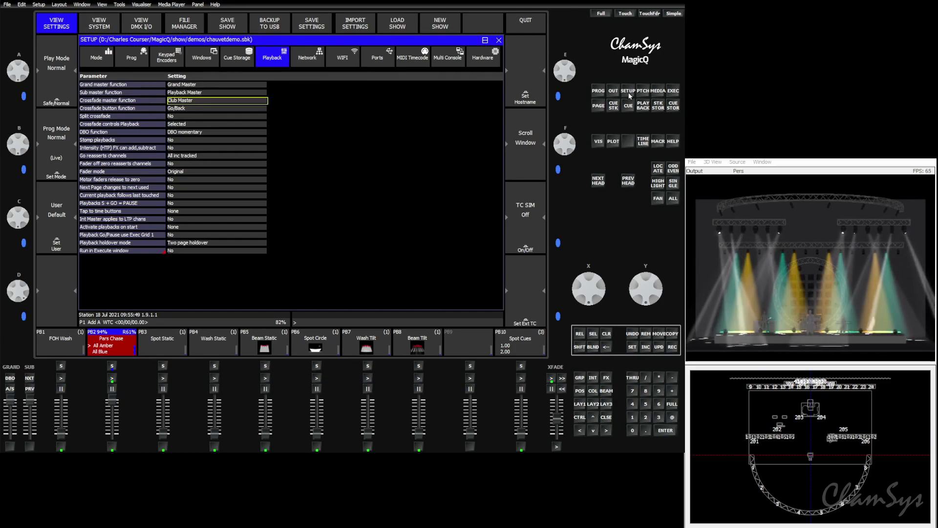
pyautogui.click(672, 90)
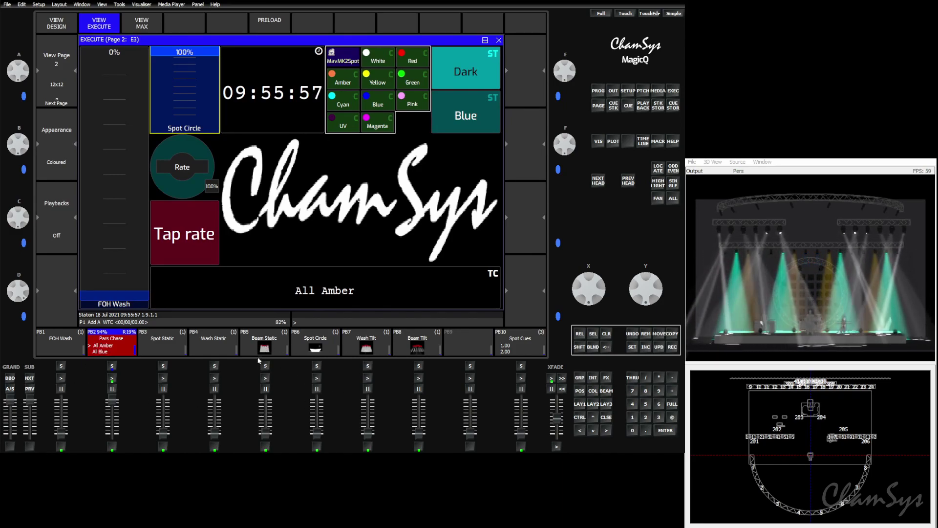
pyautogui.moveTo(190, 53)
pyautogui.mouseDown()
pyautogui.moveTo(192, 134)
pyautogui.moveTo(200, 52)
pyautogui.mouseUp()
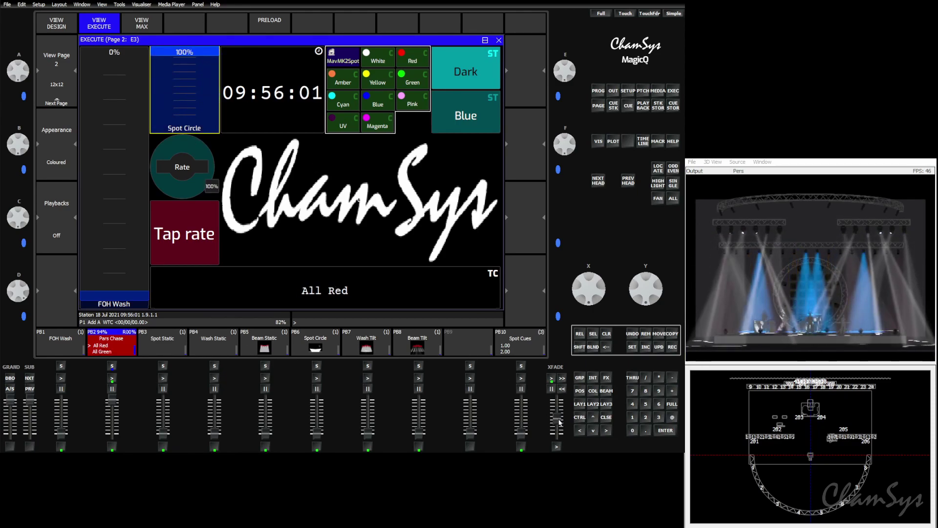
pyautogui.moveTo(556, 419)
pyautogui.mouseDown()
pyautogui.moveTo(560, 409)
pyautogui.moveTo(560, 433)
pyautogui.mouseUp()
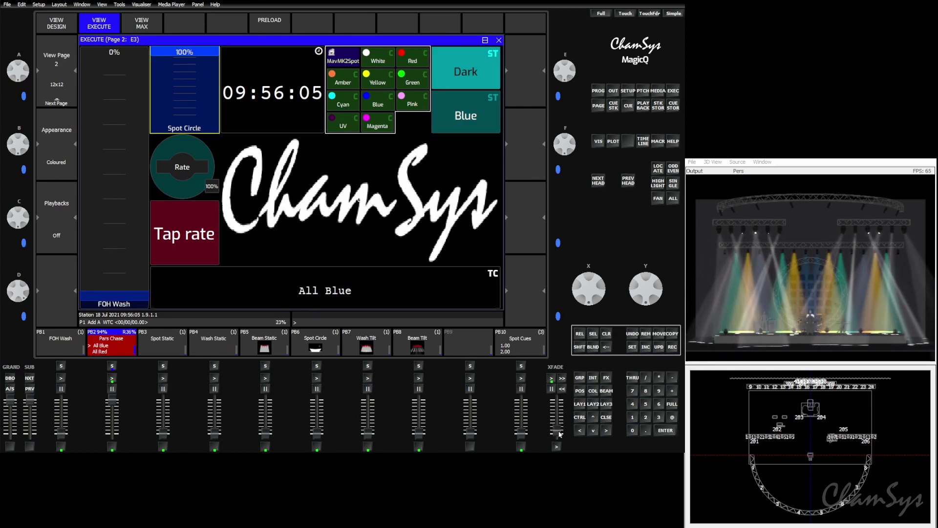
# Check the FOH Wash cue stack's fader options, and change its Execute window item type to Button.
pyautogui.click(58, 342)
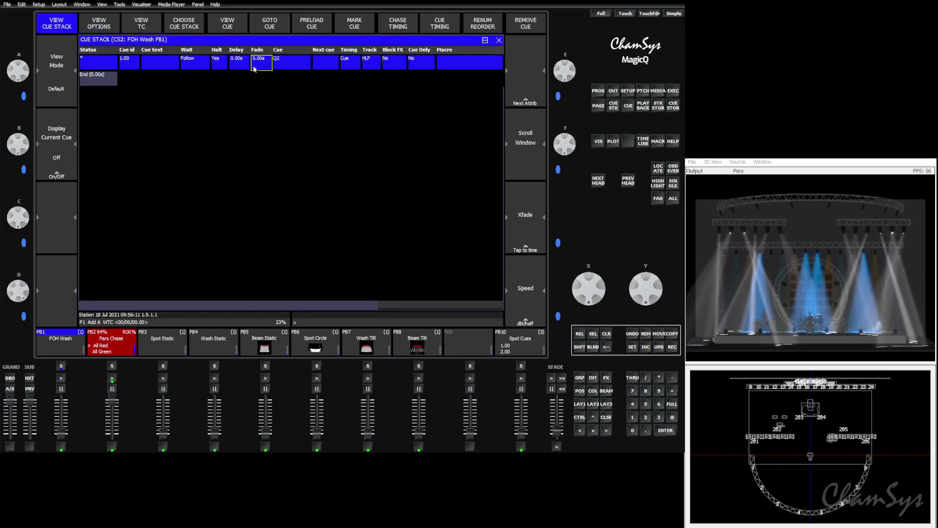
pyautogui.click(97, 27)
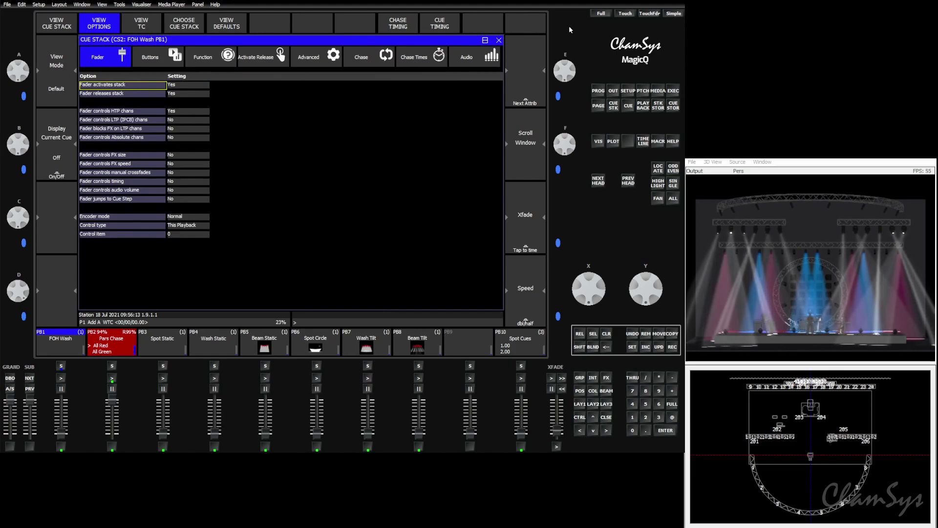
pyautogui.click(674, 91)
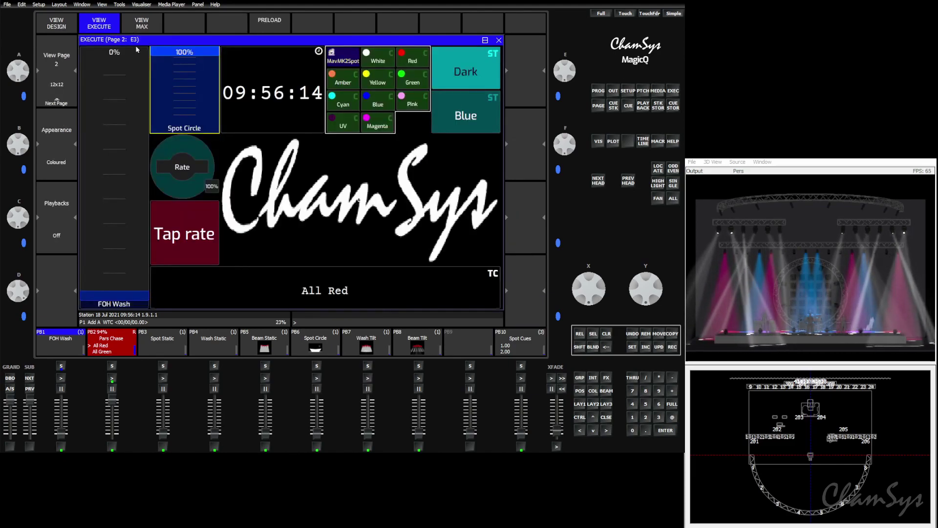
pyautogui.click(62, 27)
pyautogui.click(527, 60)
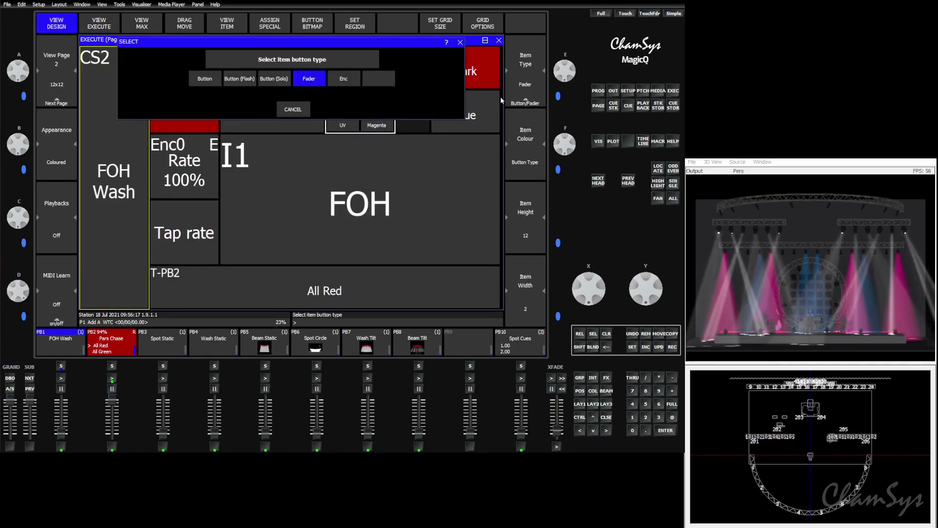
pyautogui.click(202, 78)
pyautogui.click(109, 23)
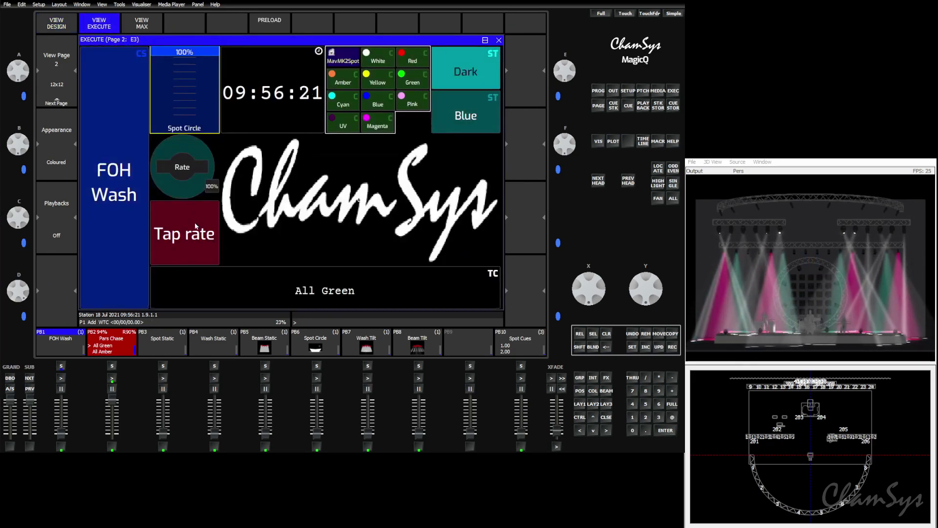
# Lower the Pars Chase playback and Spot Circle execute fader to zero, and toggle the FOH Wash execute button on and off.
pyautogui.moveTo(117, 403); pyautogui.dragTo(114, 434)
pyautogui.moveTo(178, 74); pyautogui.dragTo(180, 135)
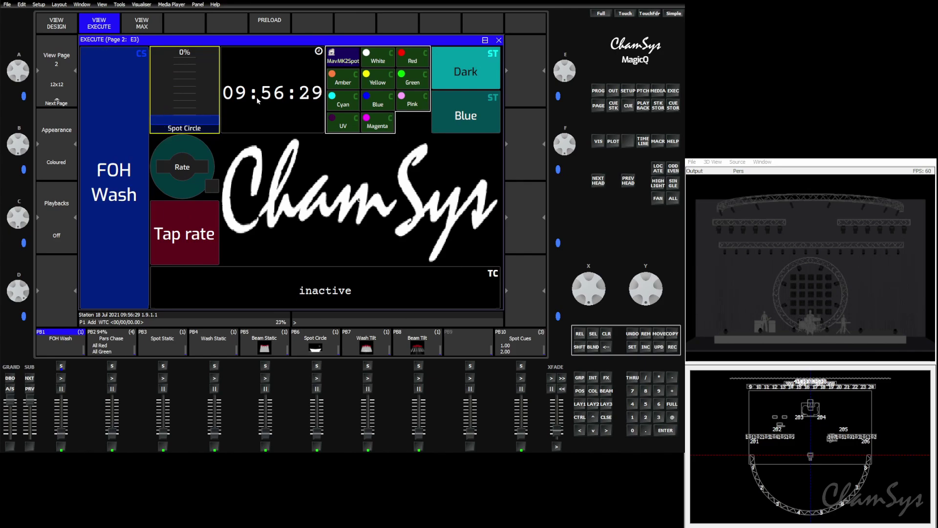
pyautogui.click(122, 164)
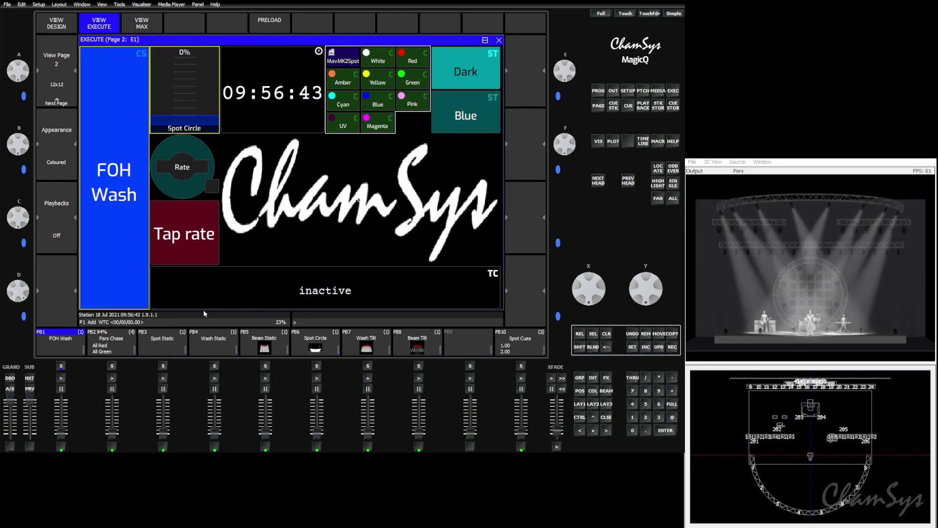
pyautogui.click(153, 282)
pyautogui.click(132, 272)
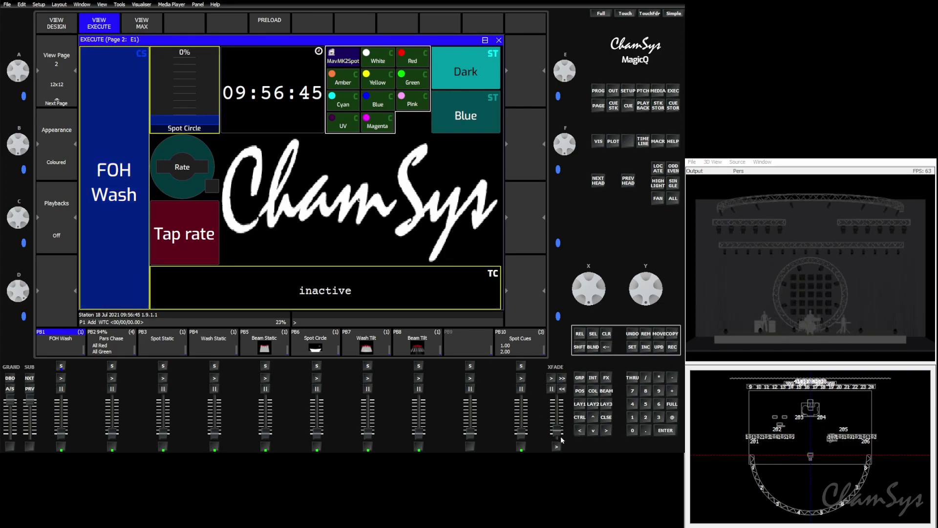
# Raise the club master to about 434% and toggle the FOH Wash execute button on and off.
pyautogui.moveTo(560, 430); pyautogui.dragTo(560, 406)
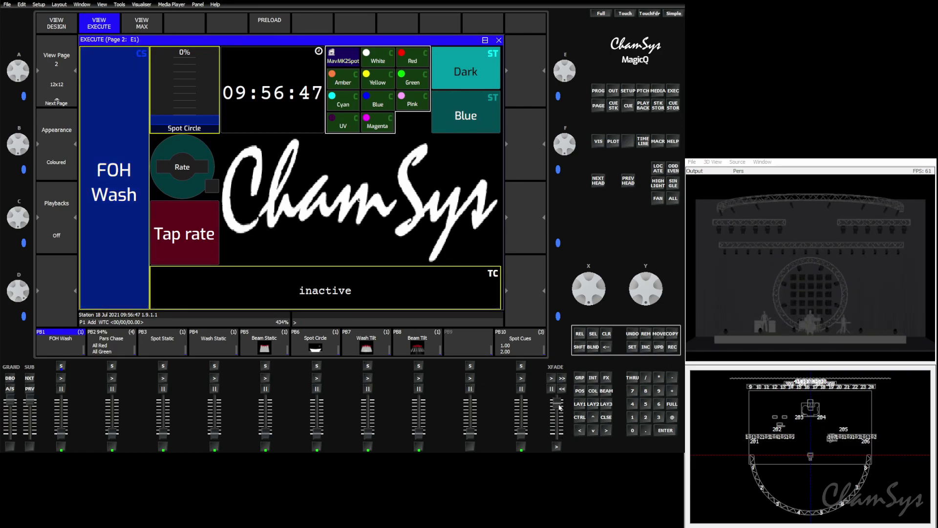
pyautogui.click(112, 225)
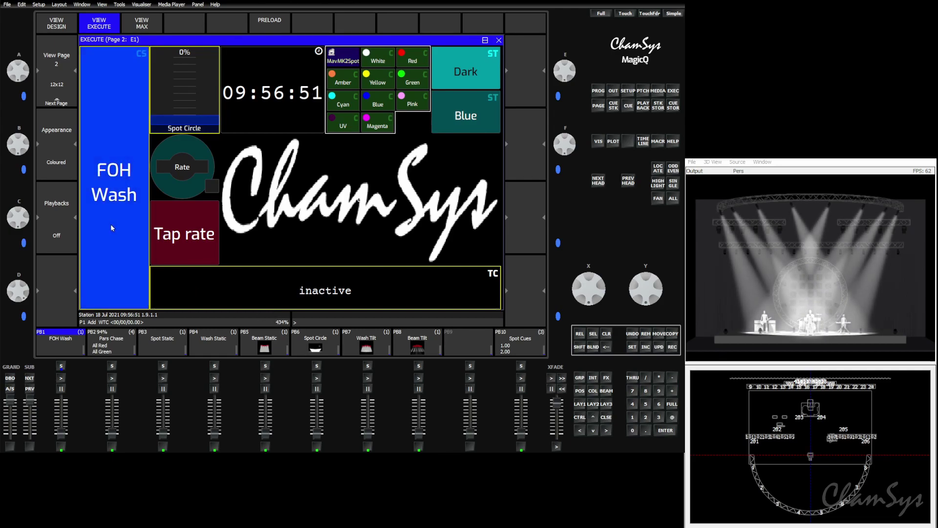
pyautogui.click(110, 224)
# Lower the club master to about 85% and set the crossfade master function to Test Cue Stacks Rate Master.
pyautogui.click(629, 90)
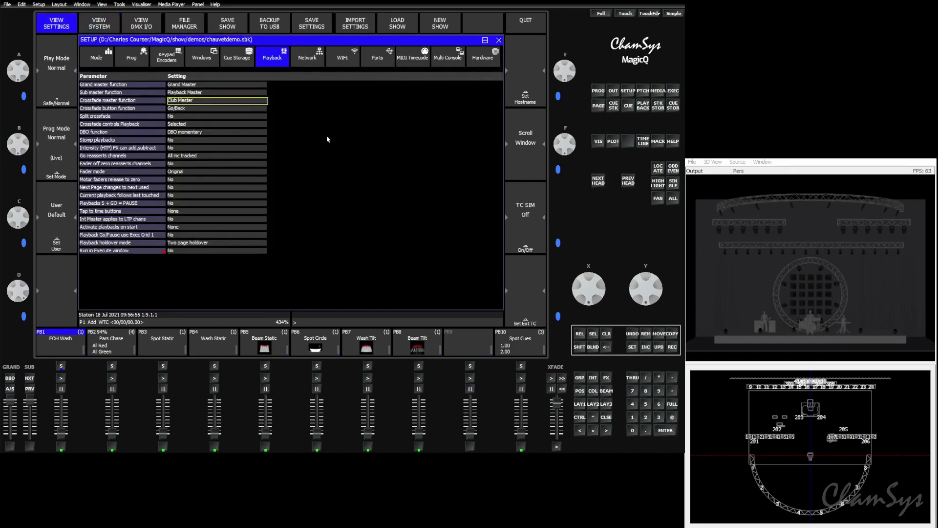
pyautogui.click(212, 101)
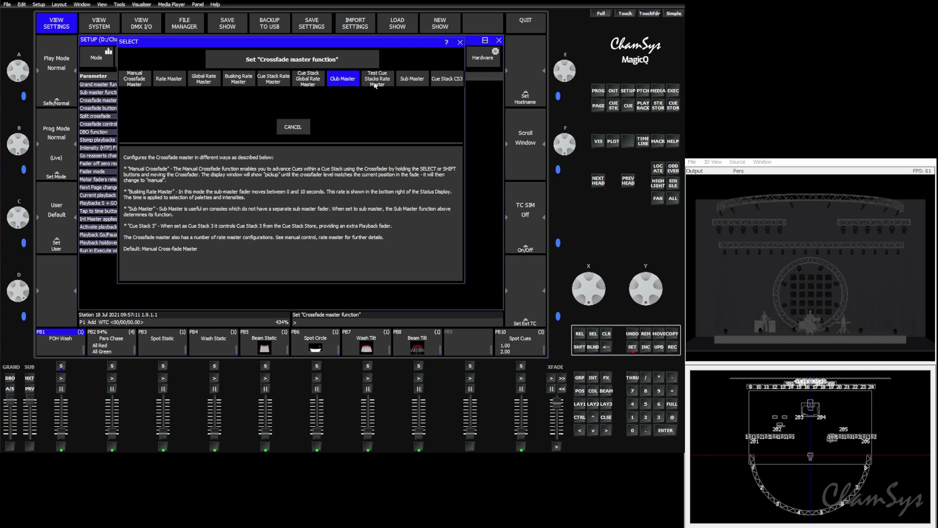
pyautogui.click(304, 122)
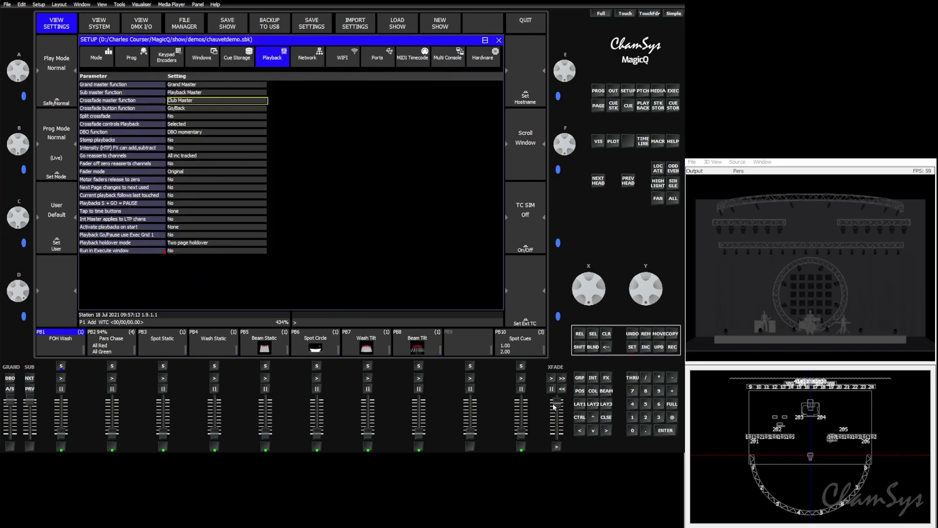
pyautogui.moveTo(555, 407); pyautogui.dragTo(556, 423)
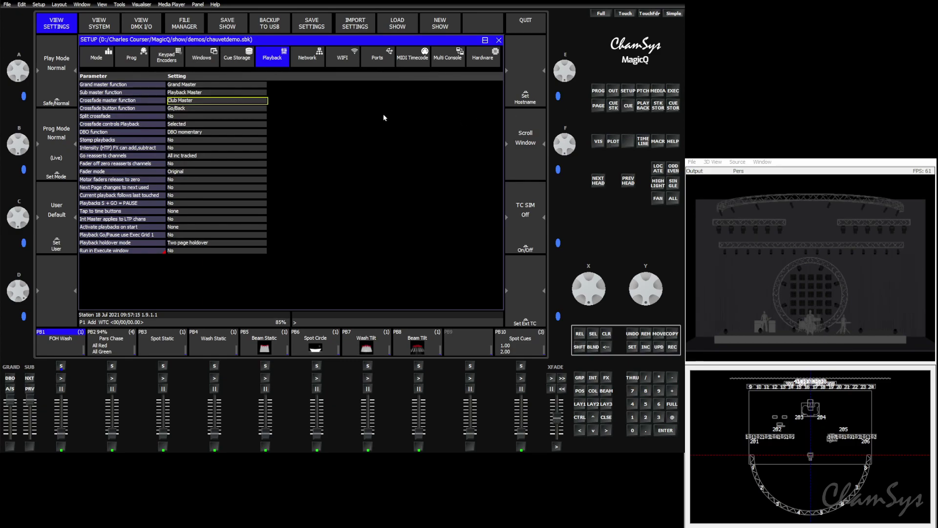
pyautogui.click(225, 101)
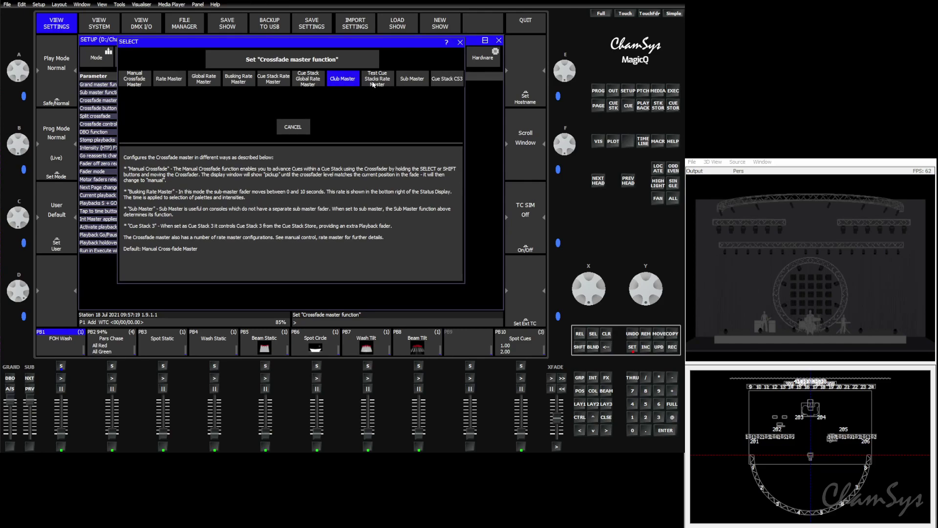
pyautogui.click(378, 80)
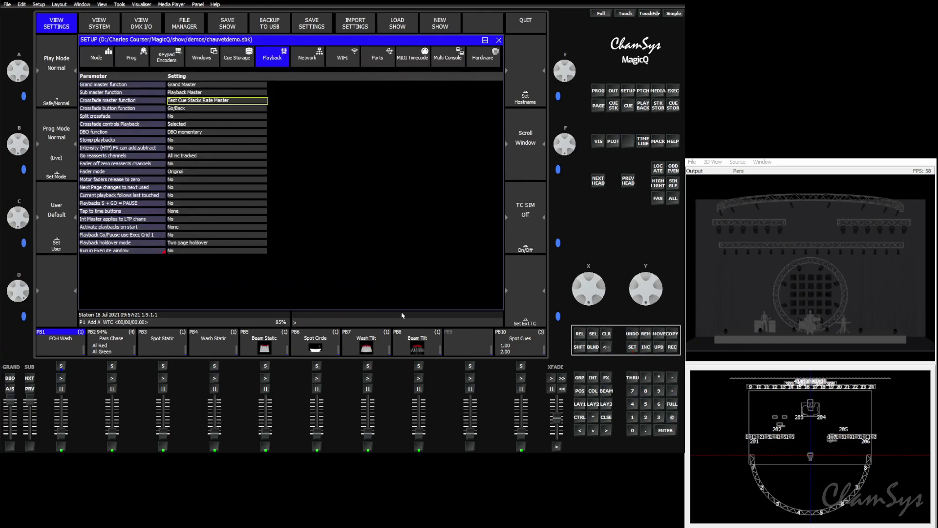
# Run Pars Chase with the crossfade master at about 122%, and the Spot Circle execute fader at 90% with the master at about 85%.
pyautogui.moveTo(116, 432); pyautogui.dragTo(112, 401)
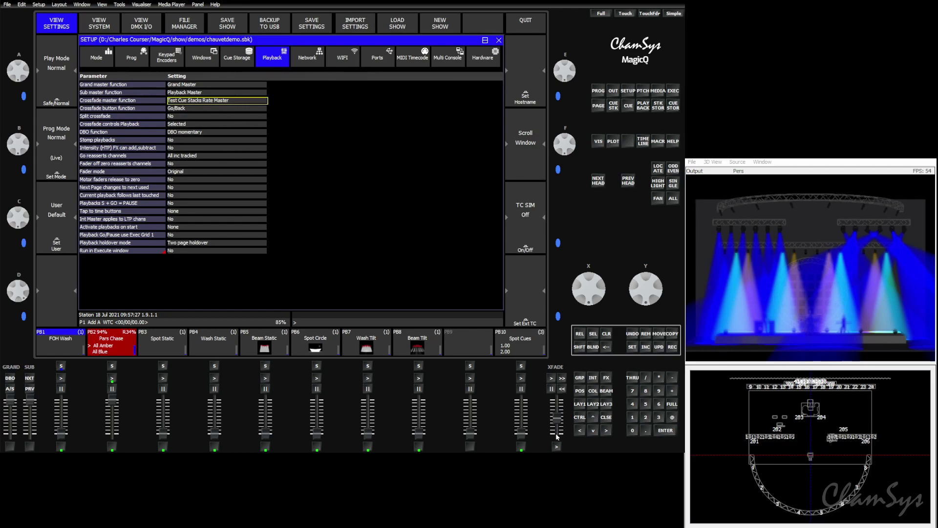
pyautogui.moveTo(557, 425)
pyautogui.mouseDown()
pyautogui.moveTo(560, 391)
pyautogui.moveTo(559, 425)
pyautogui.moveTo(560, 413)
pyautogui.mouseUp()
pyautogui.click(674, 92)
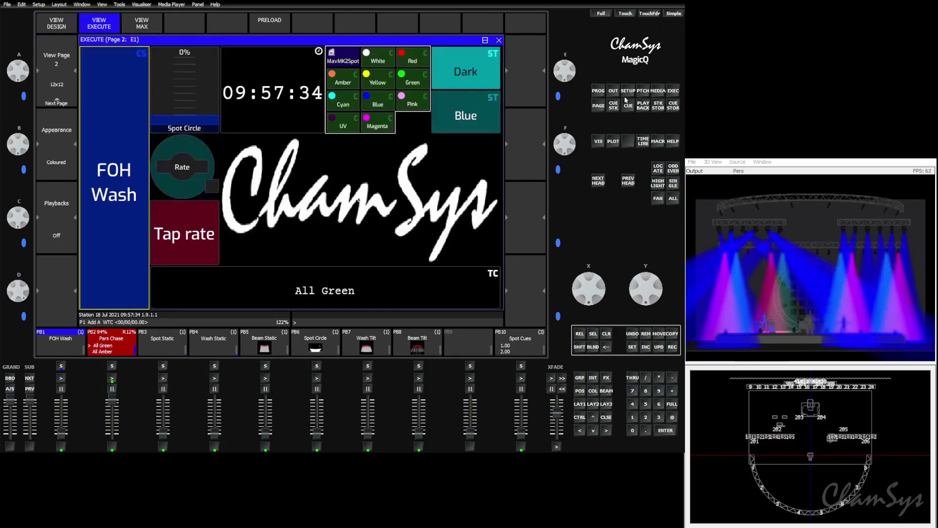
pyautogui.click(196, 121)
pyautogui.moveTo(196, 121); pyautogui.dragTo(198, 65)
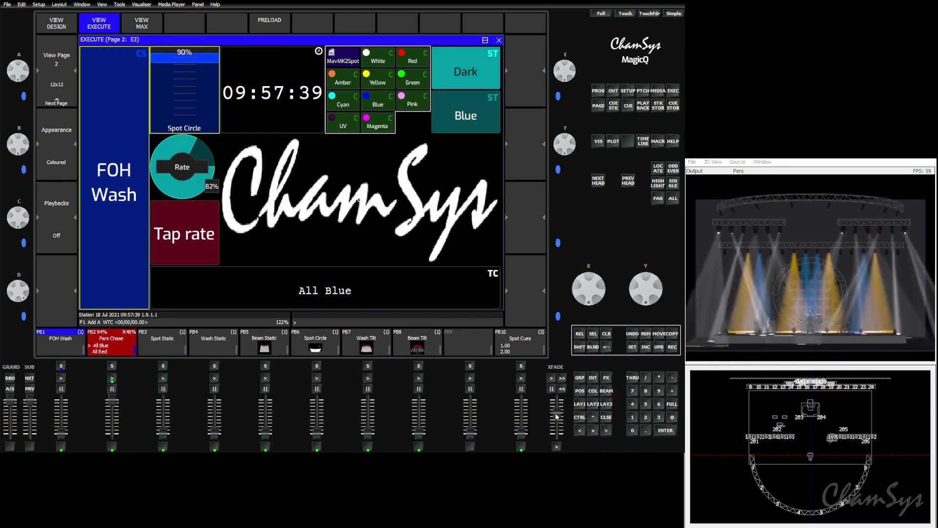
pyautogui.moveTo(557, 416); pyautogui.dragTo(558, 423)
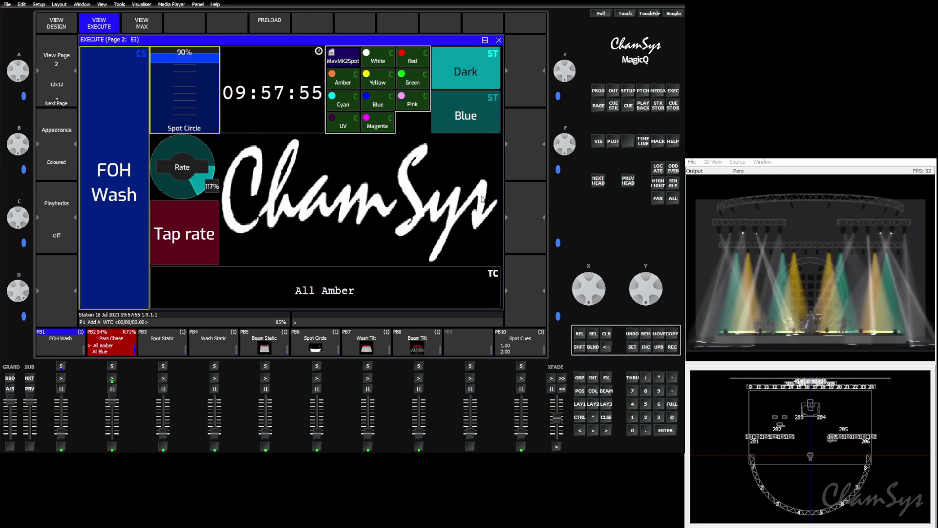
# Examine the option lists of the crossfade master and sub master functions and the contents of the cue stack store.
pyautogui.click(626, 92)
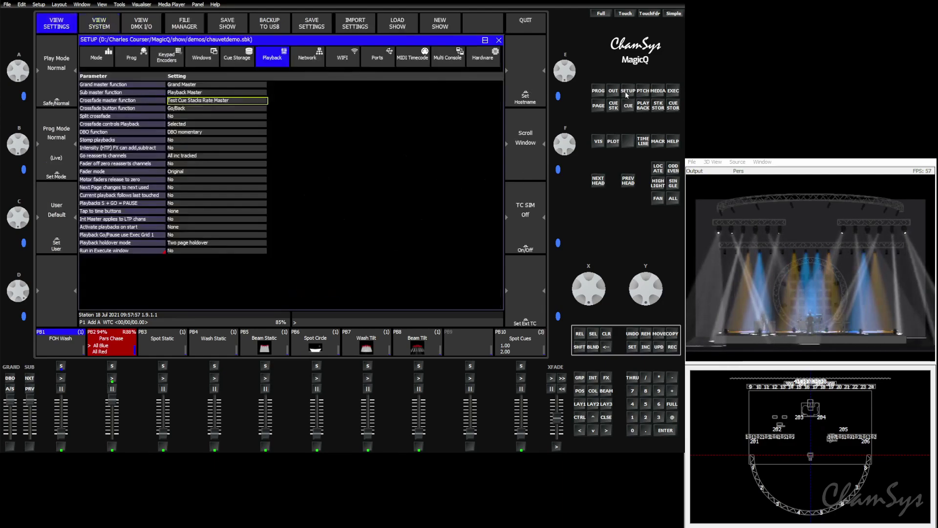
pyautogui.click(238, 101)
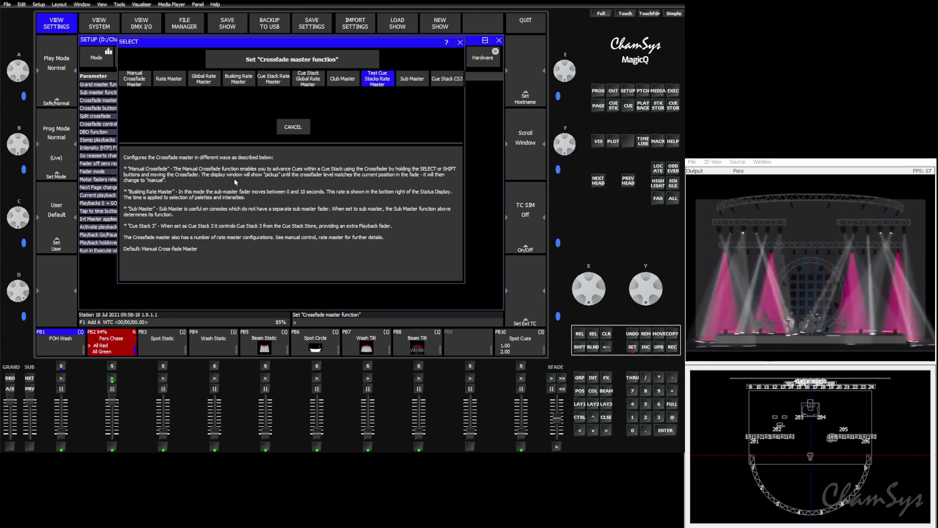
pyautogui.click(293, 128)
pyautogui.click(249, 92)
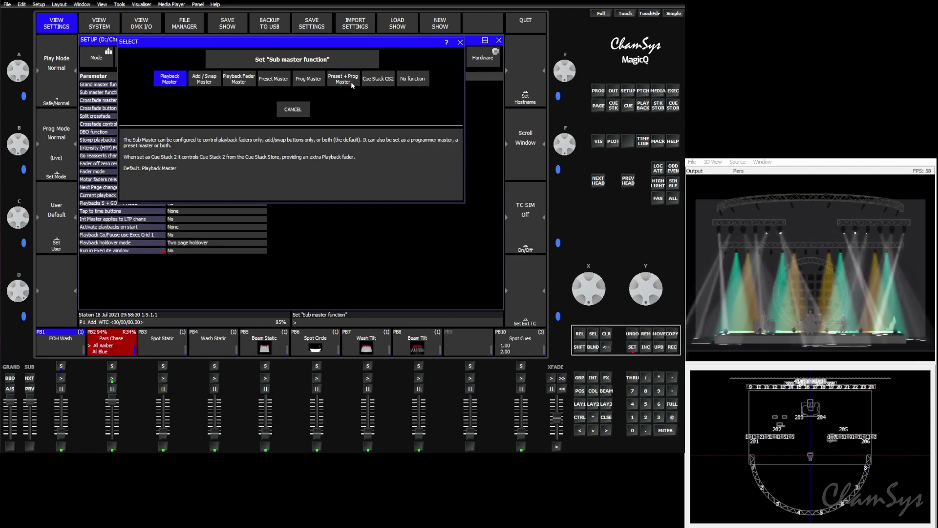
pyautogui.click(297, 112)
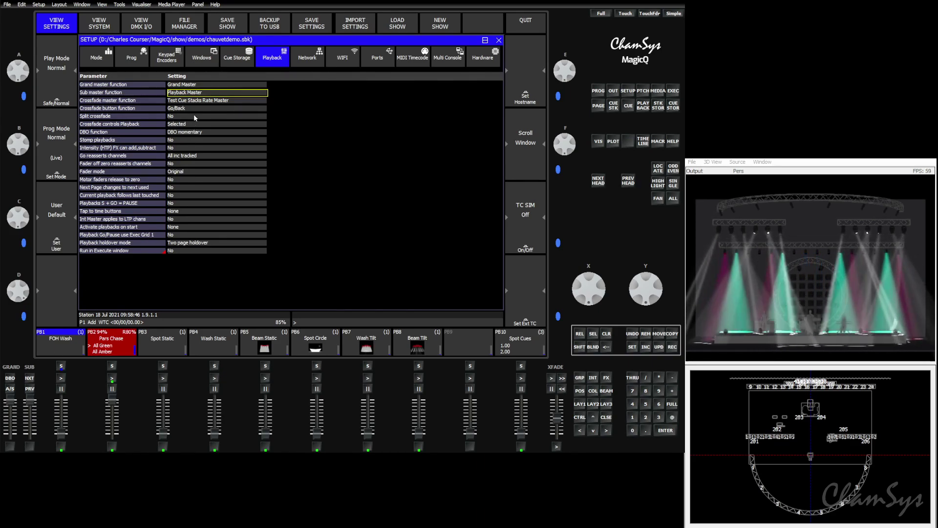
pyautogui.click(201, 100)
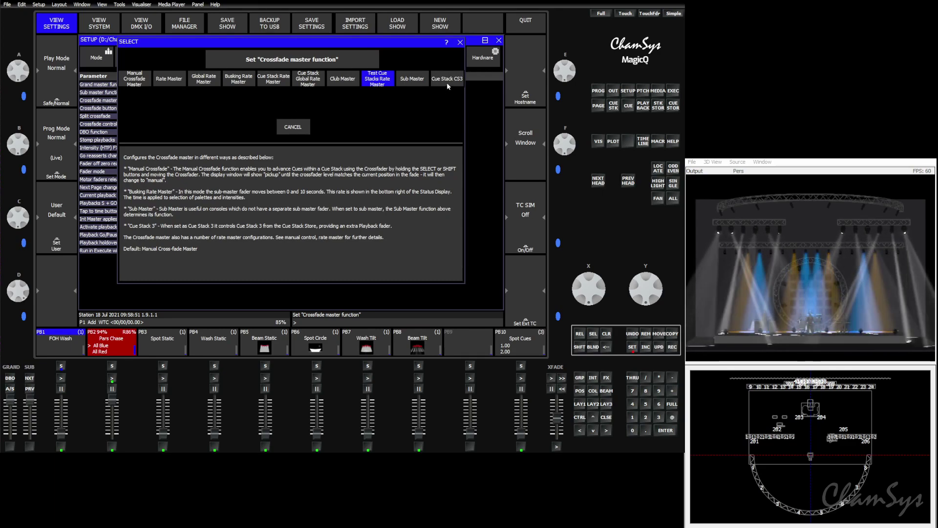
pyautogui.click(296, 128)
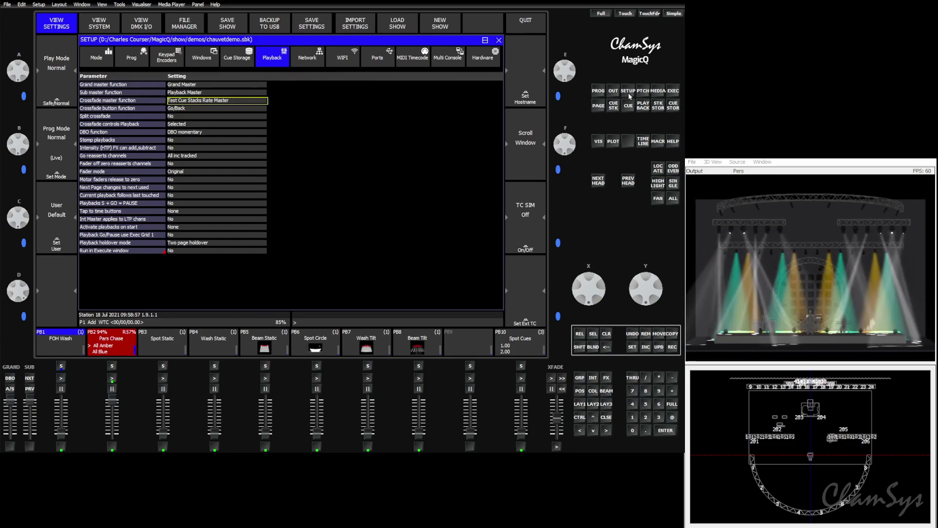
pyautogui.click(658, 105)
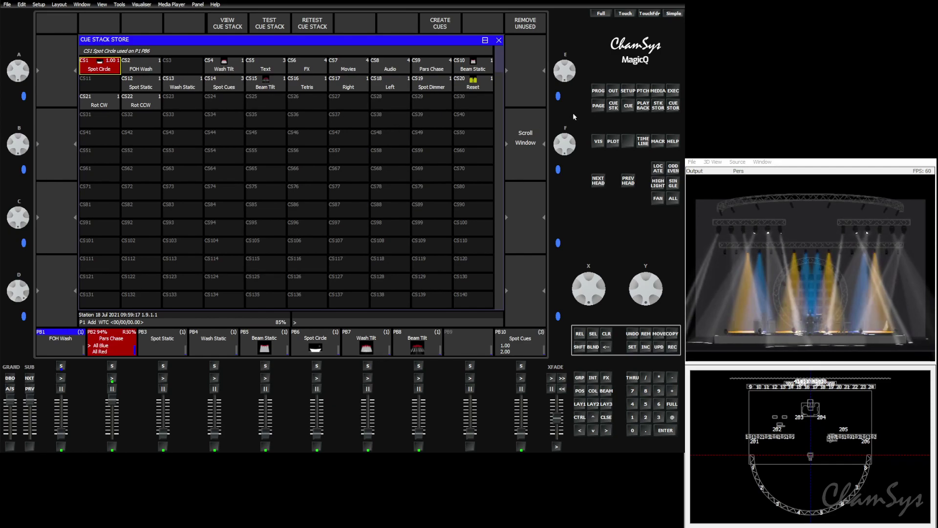
pyautogui.click(628, 91)
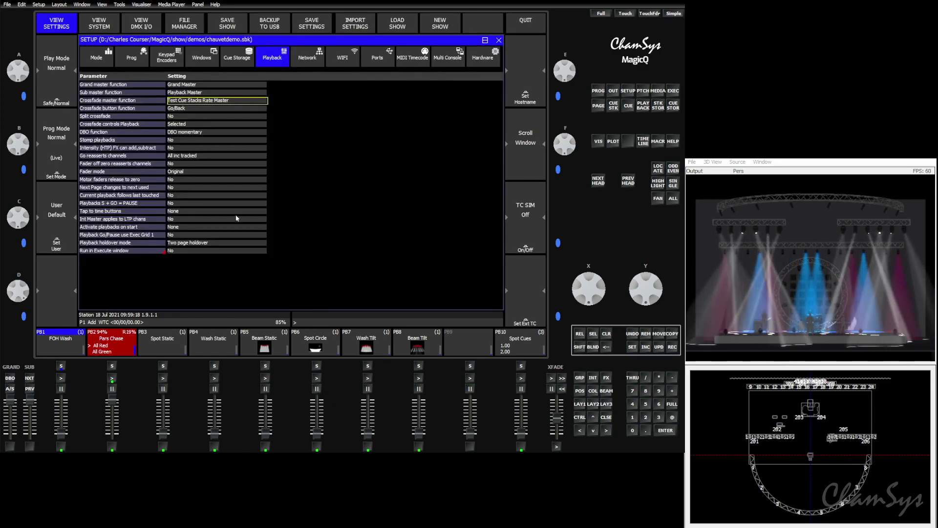
# Set the crossfade button function to Default and review its available options.
pyautogui.click(168, 109)
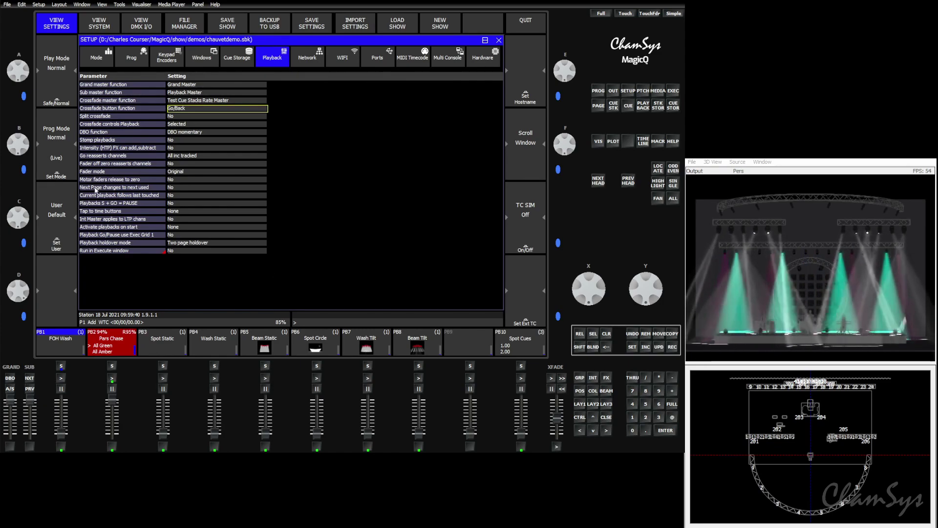
pyautogui.click(196, 108)
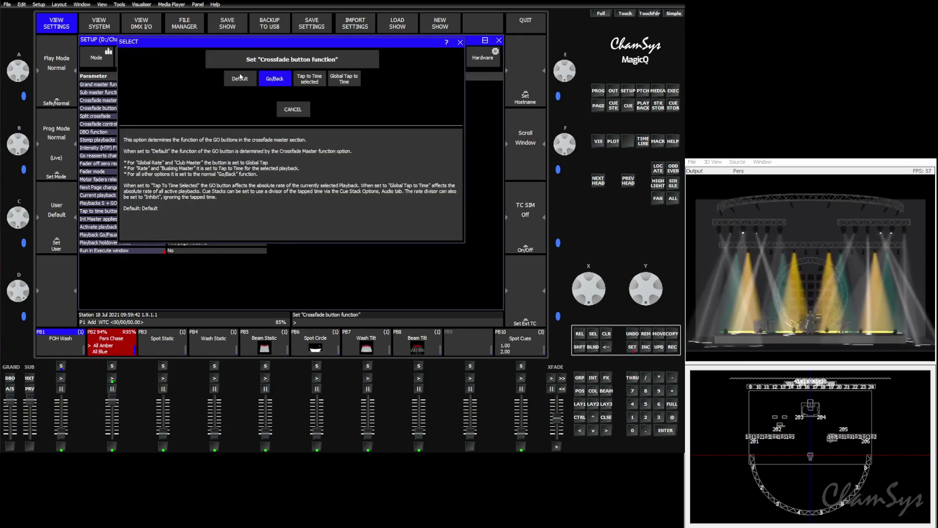
pyautogui.click(241, 78)
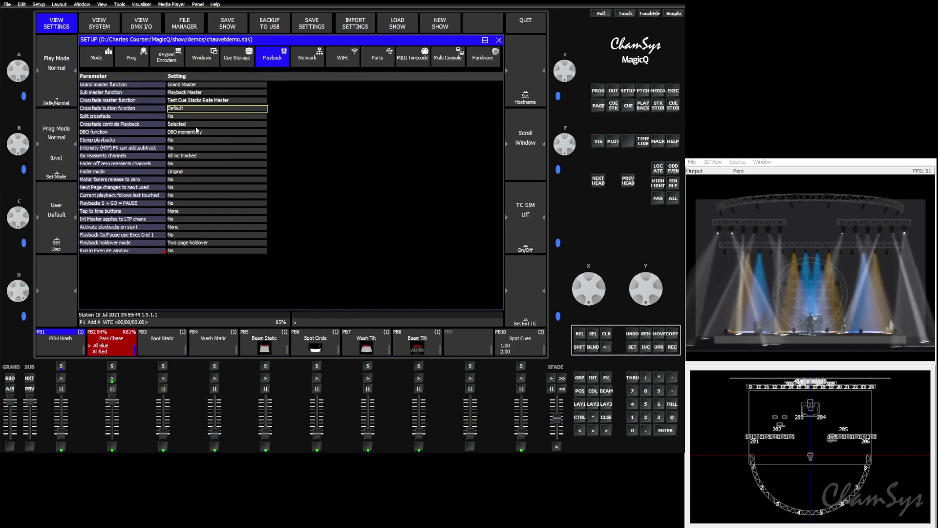
pyautogui.click(200, 108)
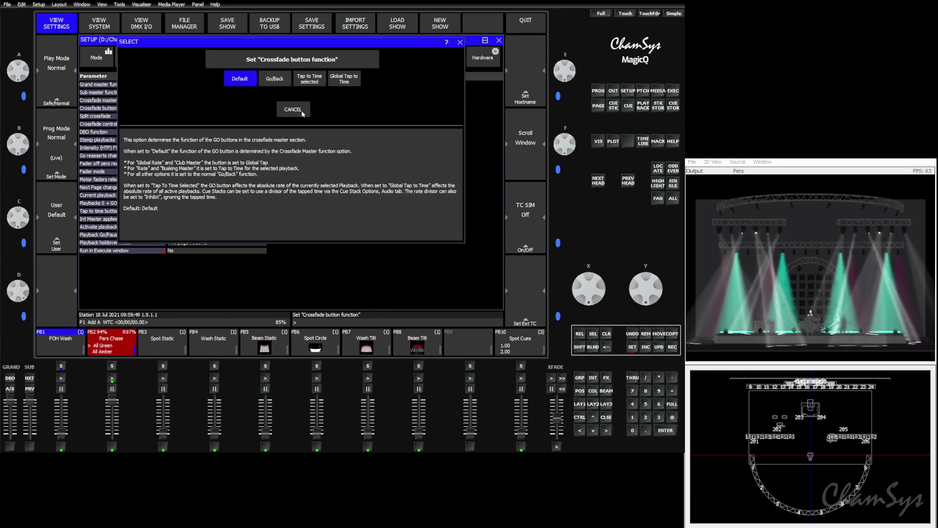
pyautogui.click(302, 111)
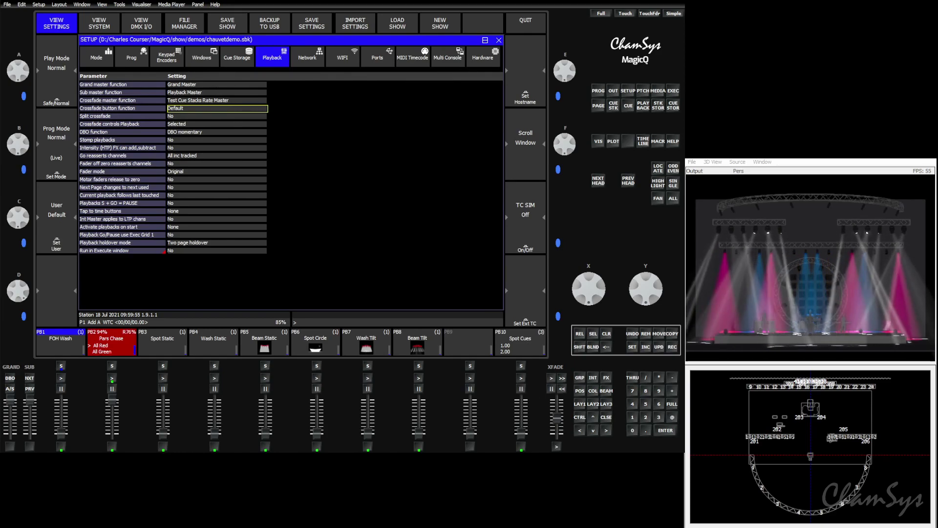
pyautogui.click(217, 108)
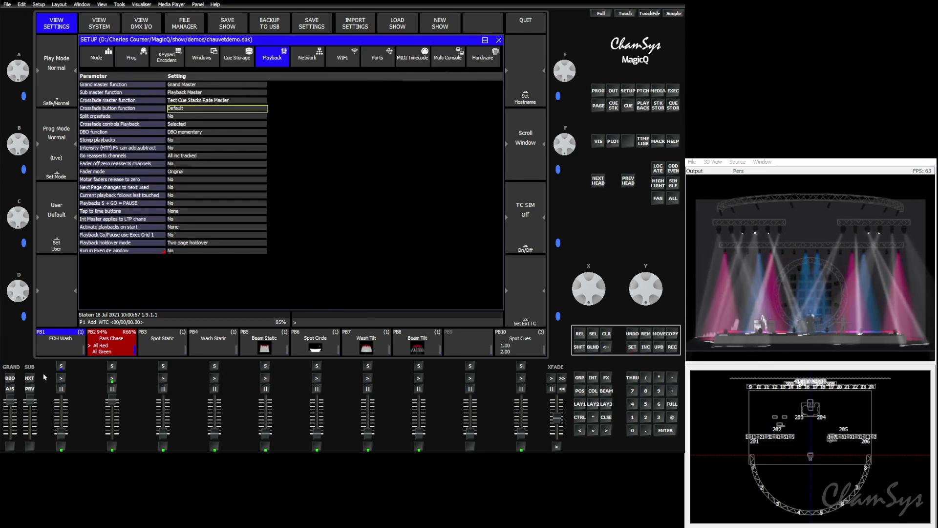
# Review the available options and help text for Split crossfade, keeping the setting at No.
pyautogui.click(176, 117)
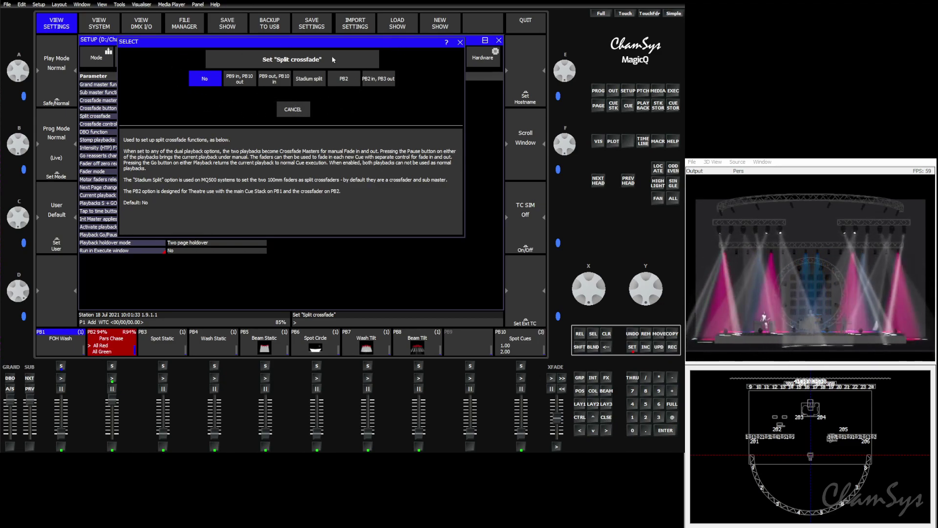
pyautogui.click(293, 110)
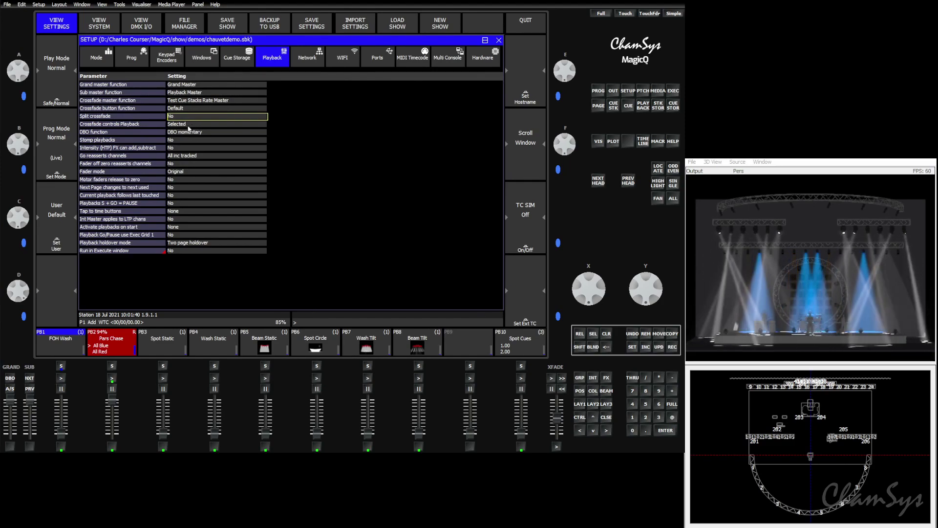
# Open the options for Crossfade controls Playback and place Pars Chase from PB2 onto PB3 as well.
pyautogui.click(186, 126)
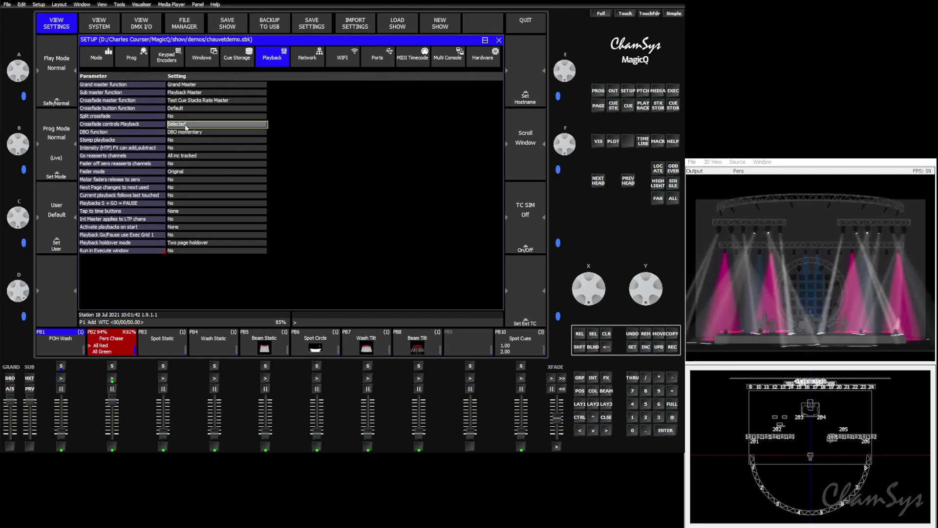
pyautogui.click(186, 126)
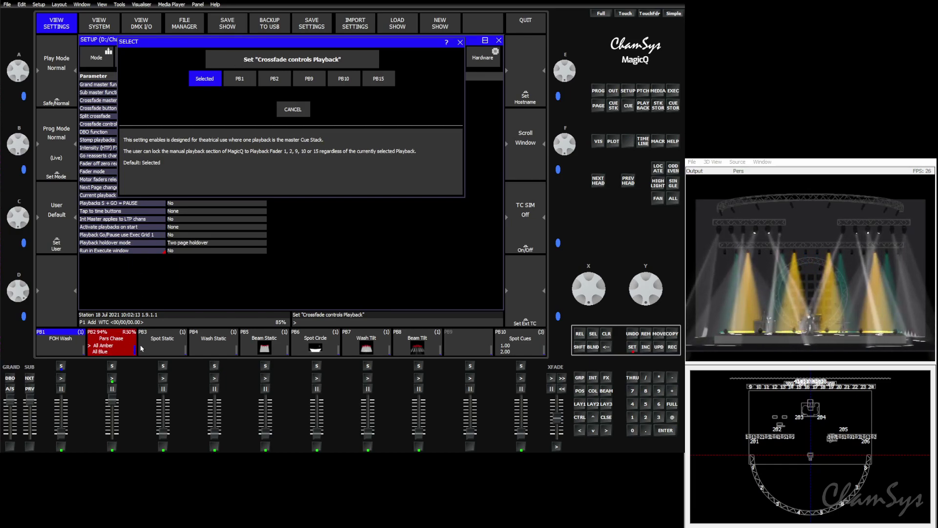
pyautogui.moveTo(133, 347); pyautogui.dragTo(148, 346)
pyautogui.press('Return')
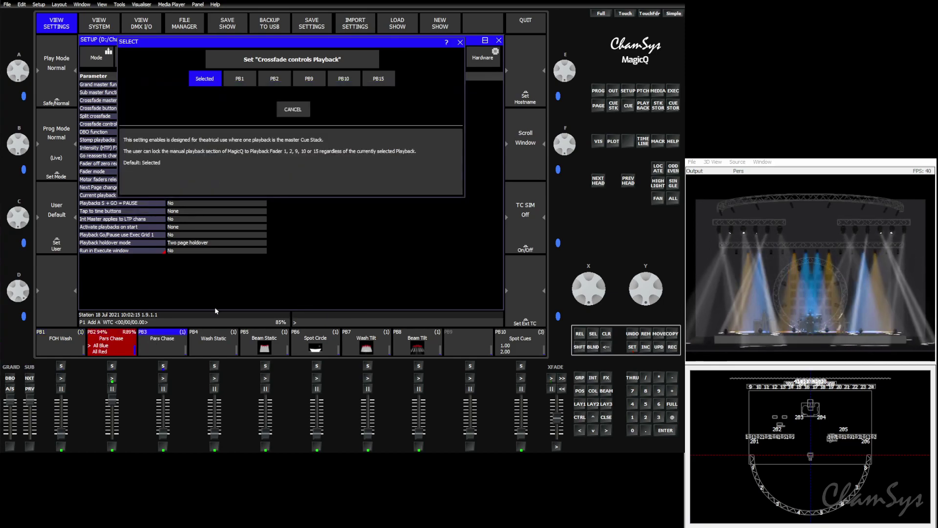
# Select playbacks PB4, PB5, PB6, PB4, PB3 and PB1 in turn, and set Crossfade controls Playback to PB1.
pyautogui.click(196, 343)
pyautogui.click(255, 348)
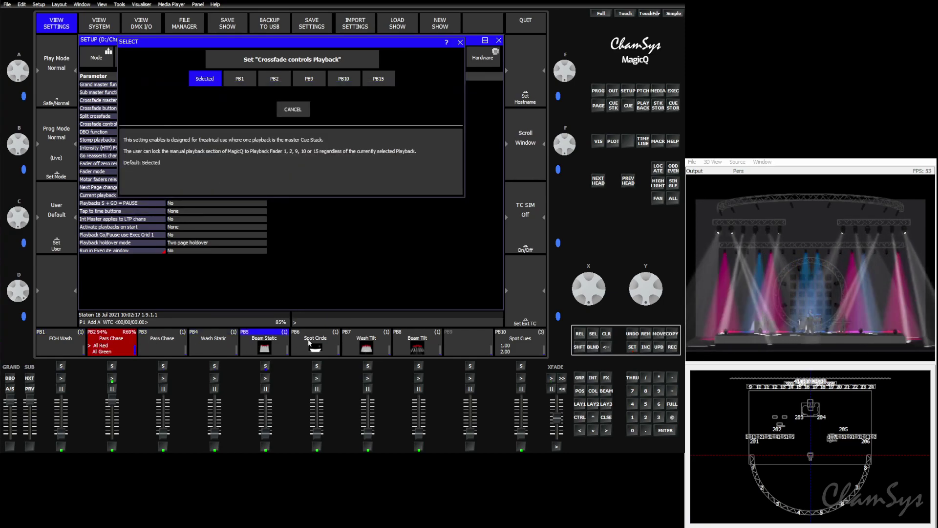
pyautogui.click(309, 343)
pyautogui.click(215, 346)
pyautogui.click(147, 353)
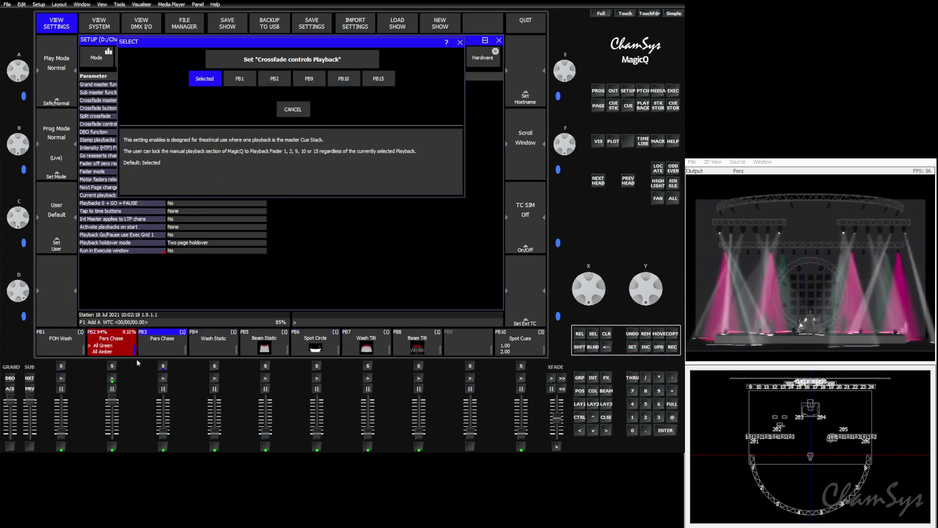
pyautogui.click(52, 347)
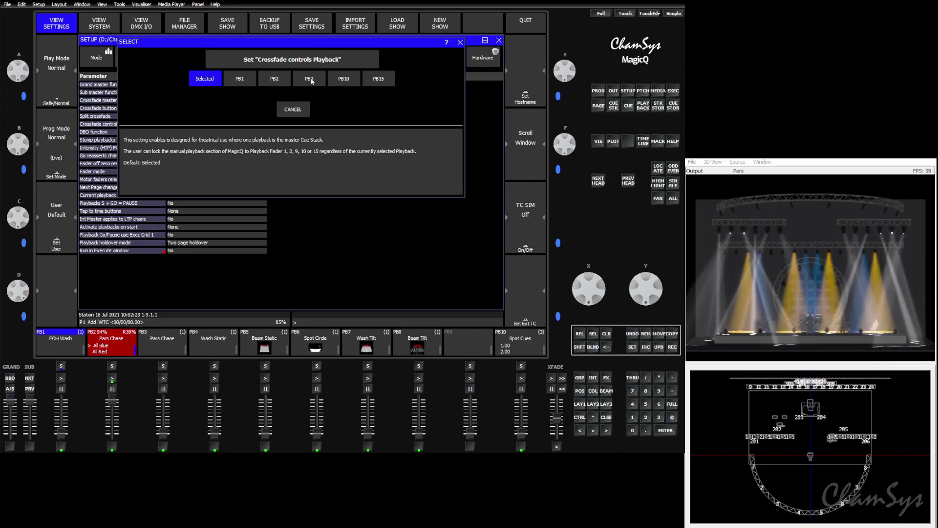
pyautogui.click(297, 114)
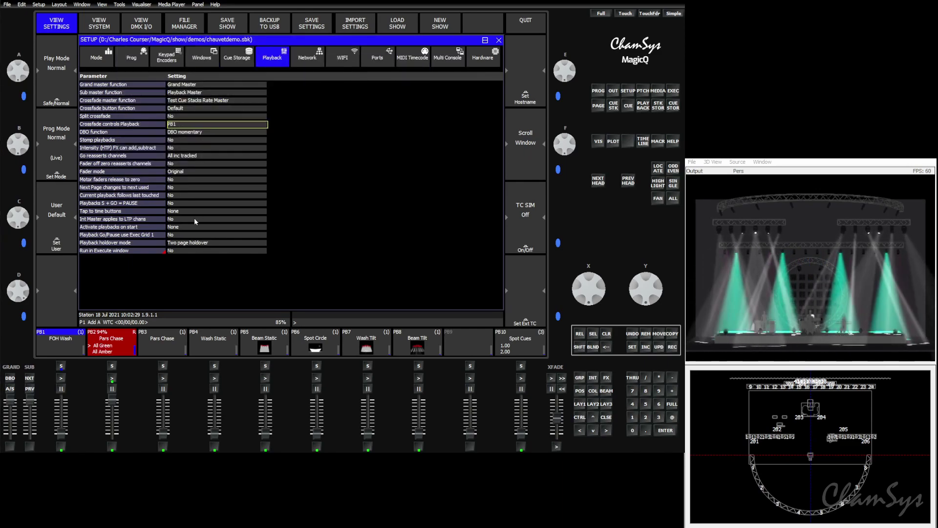